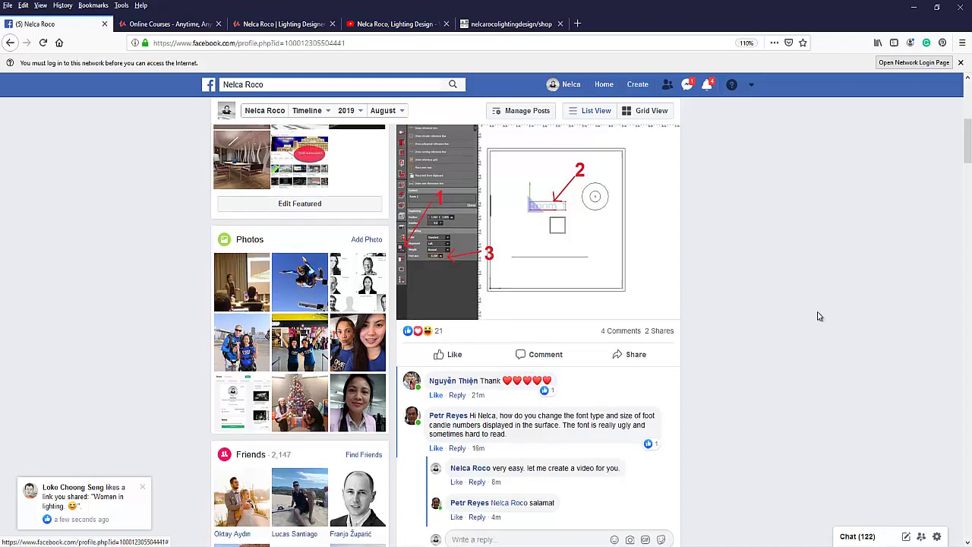
# - View the Facebook post's photo at full size, then scroll through the timeline
pyautogui.scroll(1, 818, 316)
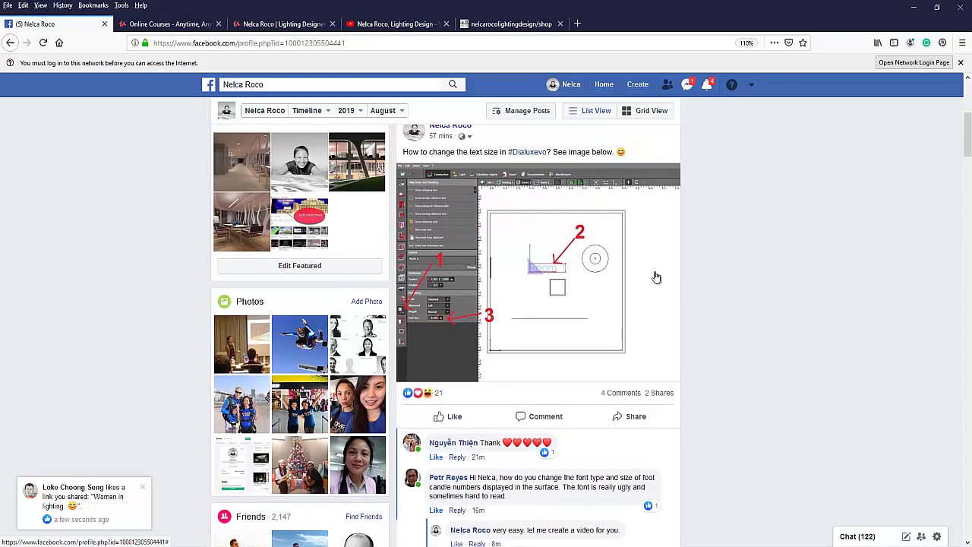
pyautogui.click(590, 298)
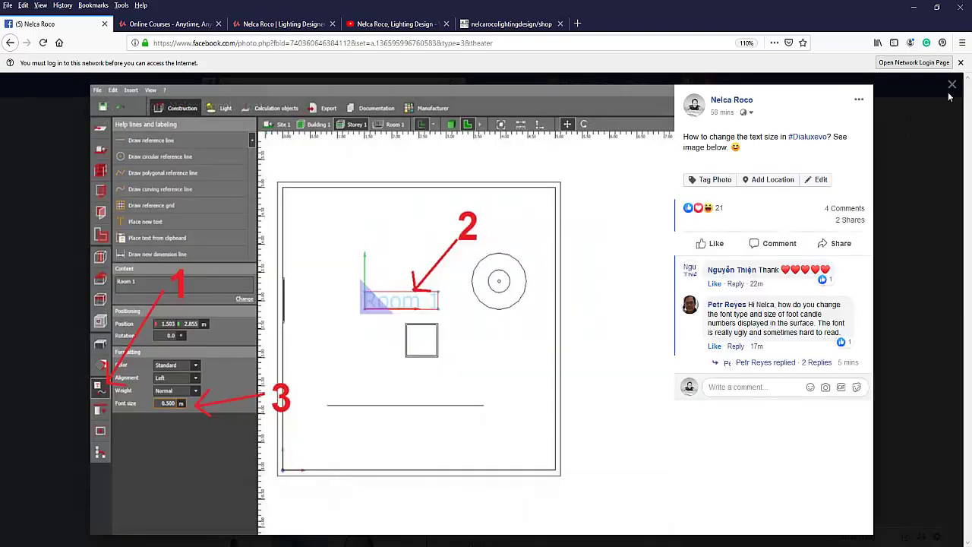
pyautogui.click(951, 85)
pyautogui.scroll(2, 657, 263)
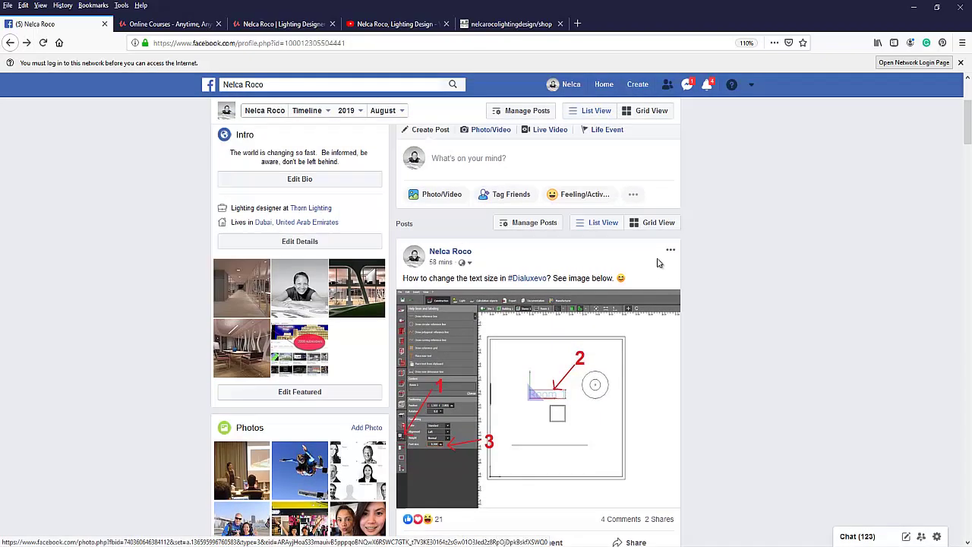
pyautogui.scroll(-3, 659, 263)
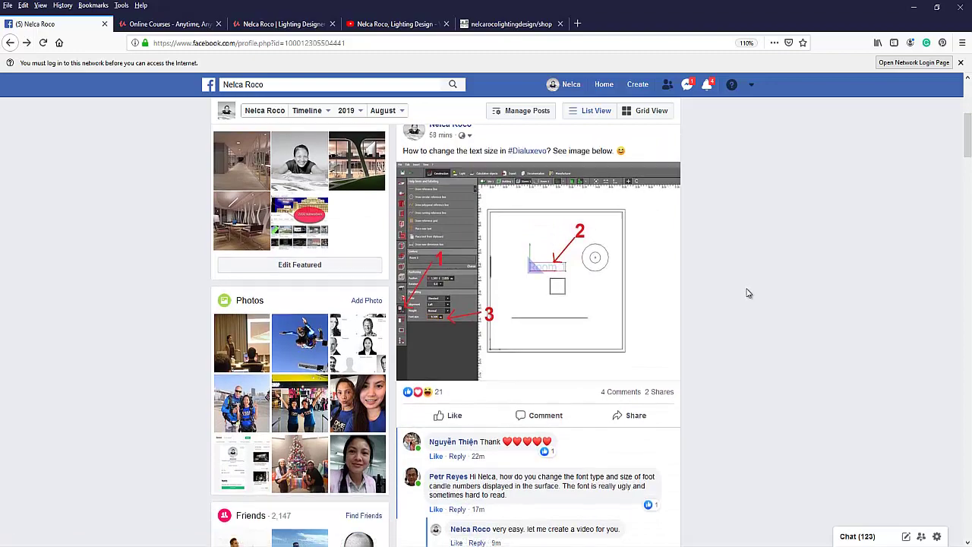
pyautogui.scroll(-2, 748, 293)
pyautogui.scroll(-1, 740, 304)
pyautogui.scroll(-1, 721, 323)
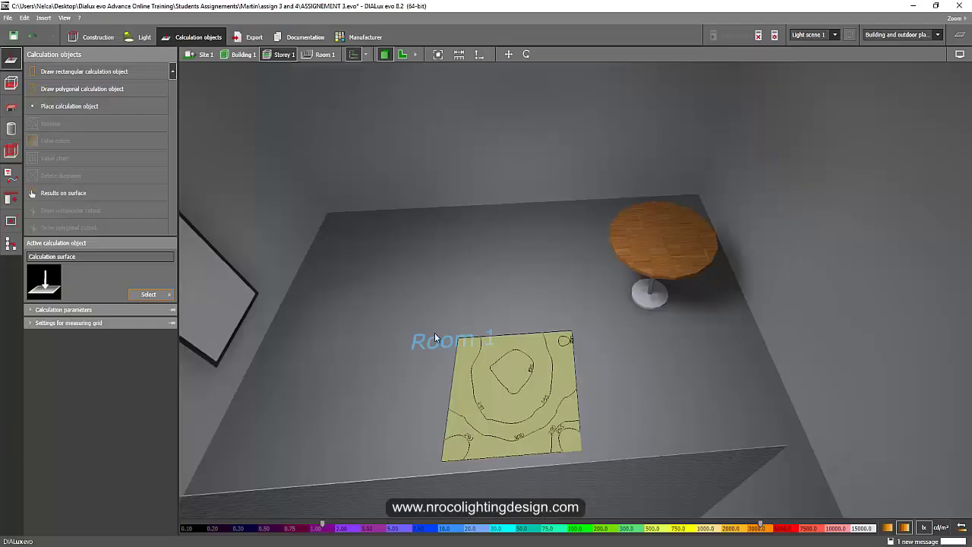
# - Bring up the Calculation objects tools and orbit and zoom toward the isoline calculation surface
pyautogui.moveTo(361, 255)
pyautogui.mouseDown()
pyautogui.moveTo(394, 304)
pyautogui.moveTo(295, 126)
pyautogui.mouseUp()
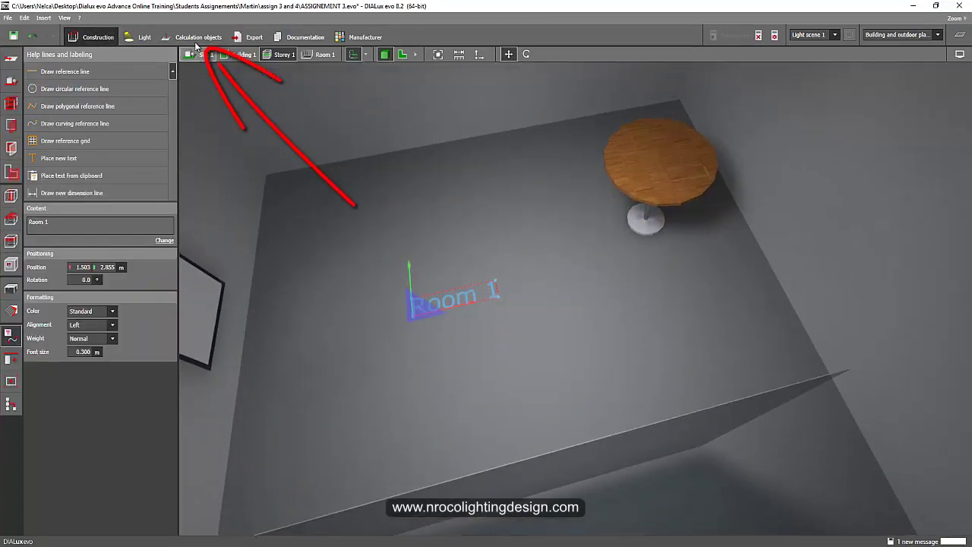
pyautogui.click(199, 38)
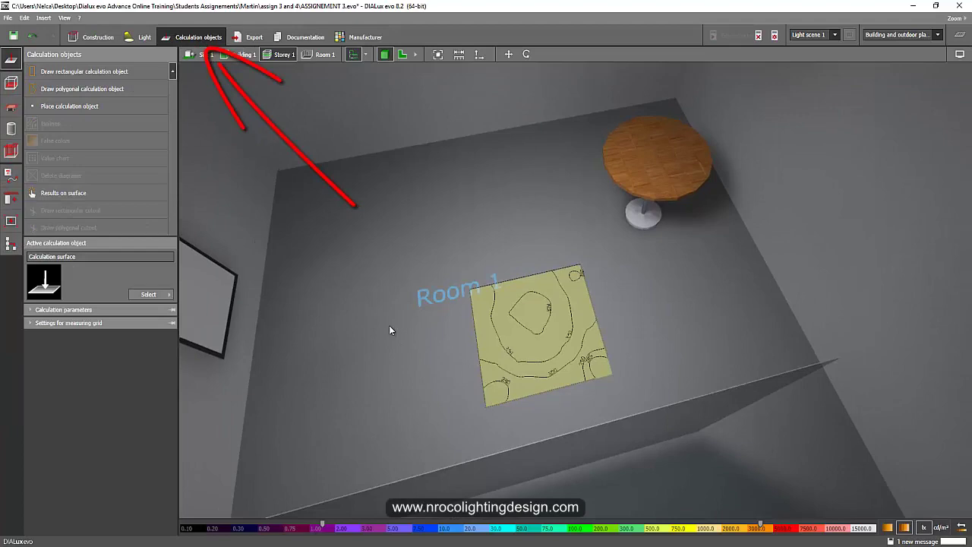
pyautogui.moveTo(354, 336)
pyautogui.mouseDown()
pyautogui.moveTo(331, 288)
pyautogui.moveTo(517, 403)
pyautogui.moveTo(545, 395)
pyautogui.moveTo(452, 336)
pyautogui.moveTo(527, 412)
pyautogui.moveTo(495, 382)
pyautogui.moveTo(451, 366)
pyautogui.moveTo(466, 314)
pyautogui.moveTo(445, 338)
pyautogui.moveTo(487, 304)
pyautogui.moveTo(514, 306)
pyautogui.moveTo(521, 282)
pyautogui.moveTo(468, 349)
pyautogui.moveTo(527, 289)
pyautogui.moveTo(592, 321)
pyautogui.moveTo(553, 373)
pyautogui.moveTo(535, 425)
pyautogui.moveTo(574, 326)
pyautogui.mouseUp()
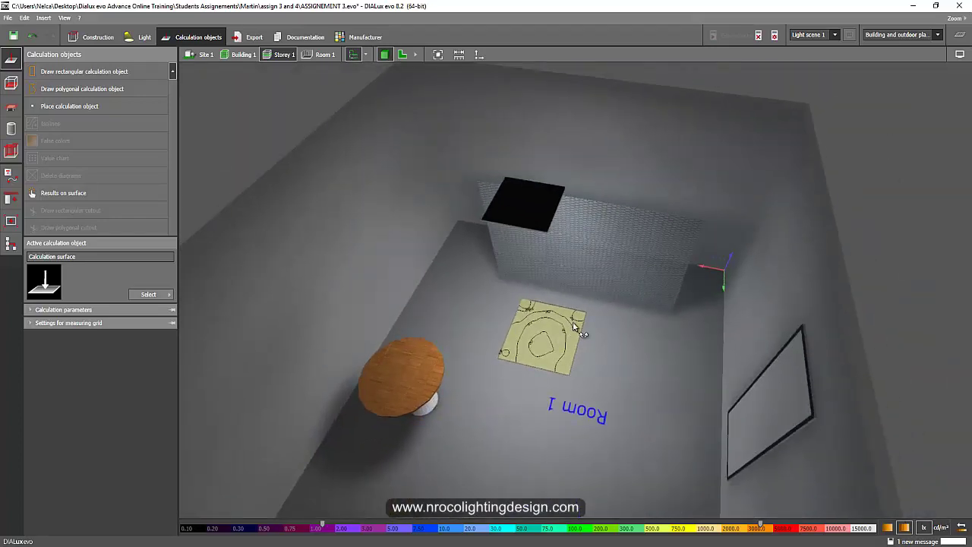
pyautogui.scroll(2, 575, 326)
pyautogui.scroll(2, 568, 364)
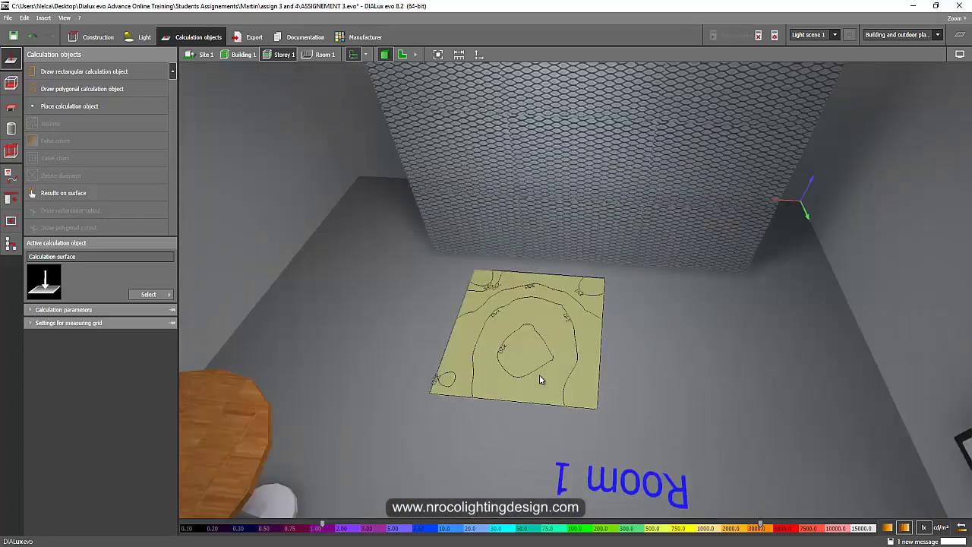
# - Select the calculation surface and tilt the view to look down on it
pyautogui.click(540, 379)
pyautogui.scroll(2, 548, 314)
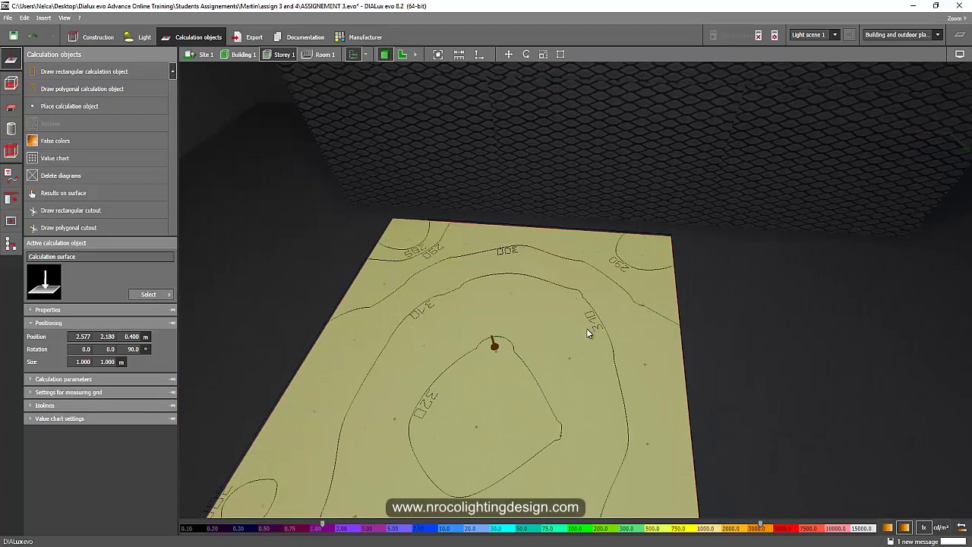
pyautogui.scroll(2, 586, 328)
pyautogui.scroll(-2, 543, 387)
pyautogui.scroll(-2, 543, 405)
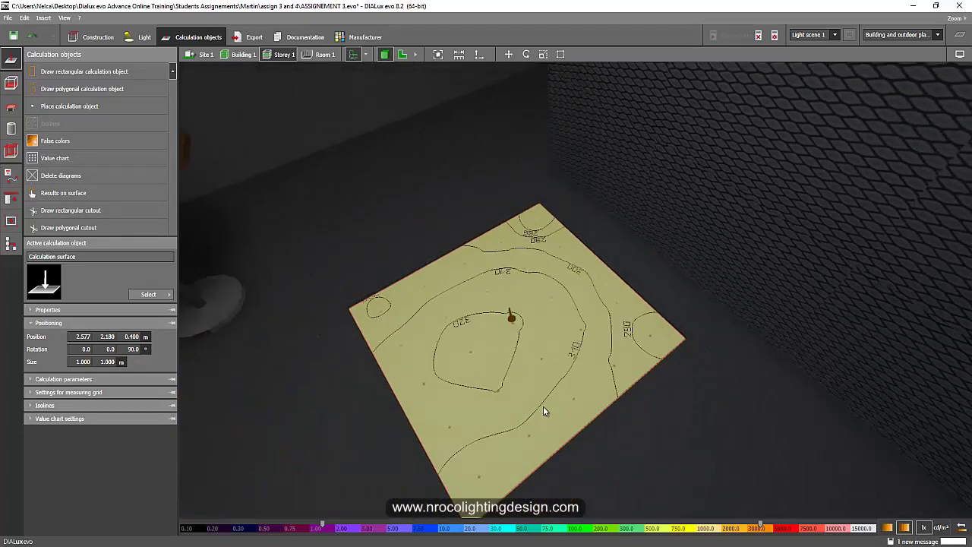
pyautogui.scroll(-2, 501, 413)
pyautogui.scroll(-2, 517, 416)
pyautogui.moveTo(518, 412)
pyautogui.mouseDown(button='middle')
pyautogui.moveTo(483, 436)
pyautogui.moveTo(464, 430)
pyautogui.moveTo(534, 386)
pyautogui.moveTo(510, 372)
pyautogui.mouseUp(button='middle')
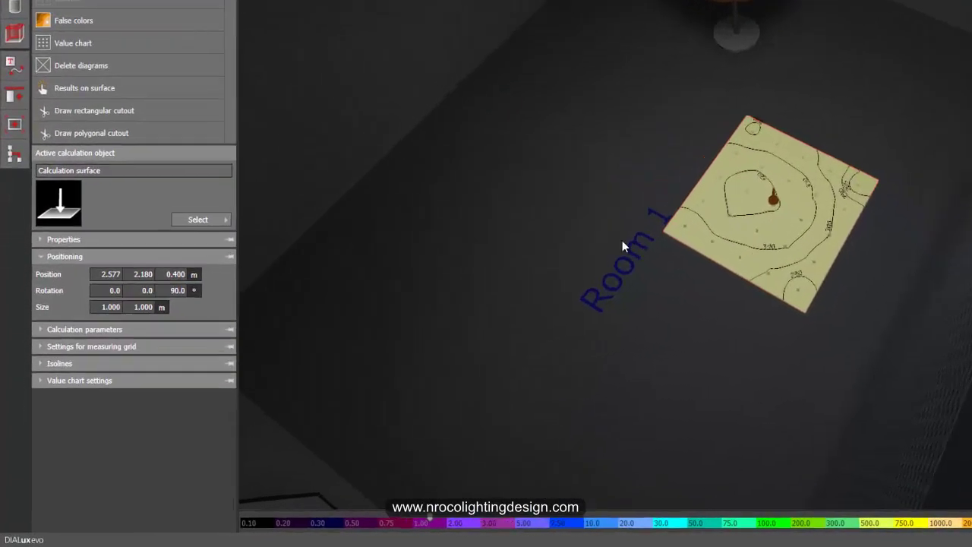
# - Reselect the 1×1 m surface and reveal its automatic measuring-grid settings
pyautogui.click(488, 301)
pyautogui.click(788, 171)
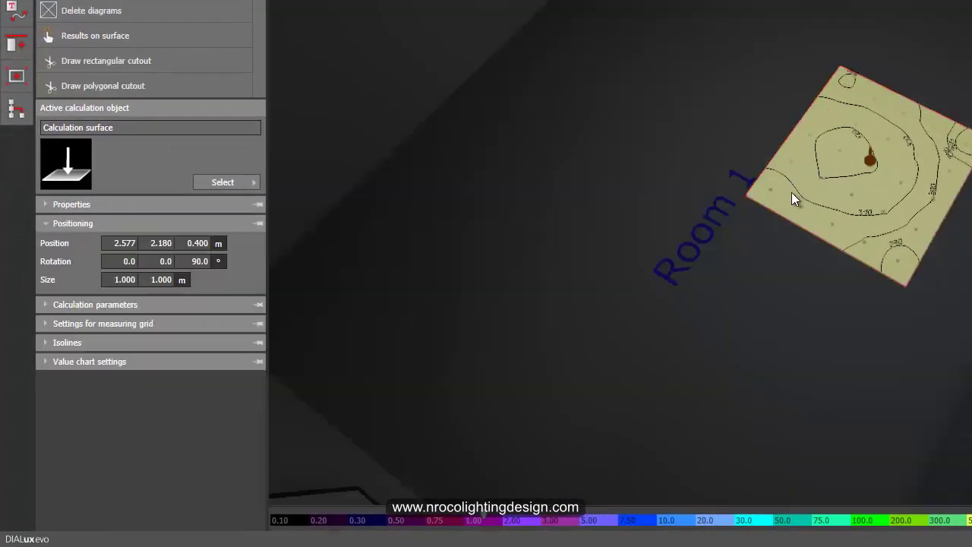
pyautogui.moveTo(685, 185)
pyautogui.mouseDown()
pyautogui.moveTo(668, 232)
pyautogui.moveTo(746, 180)
pyautogui.moveTo(716, 234)
pyautogui.moveTo(661, 232)
pyautogui.moveTo(657, 218)
pyautogui.mouseUp()
pyautogui.click(803, 228)
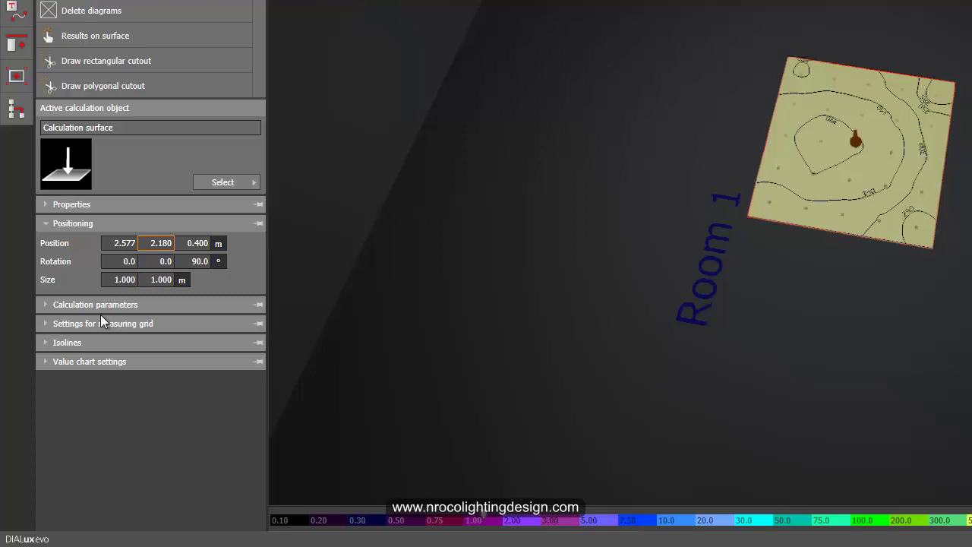
pyautogui.click(61, 326)
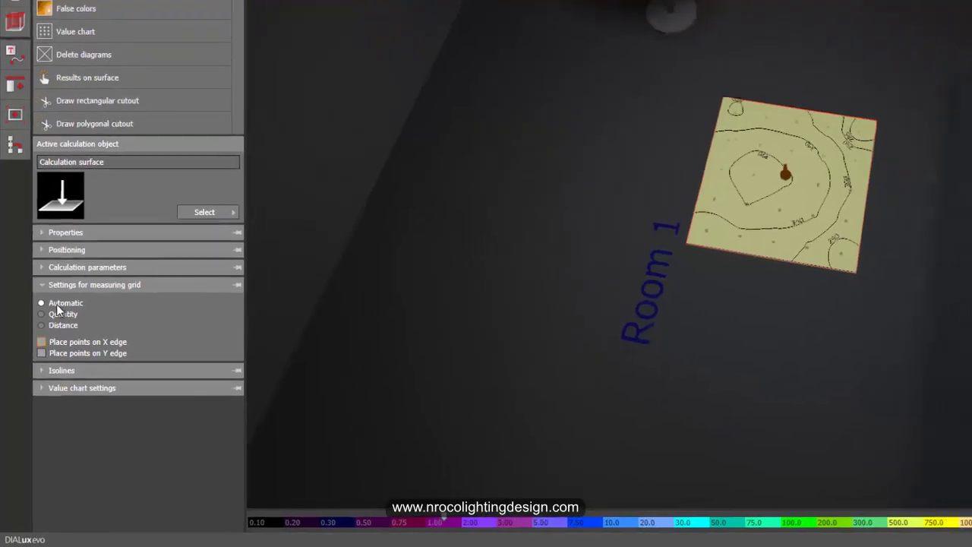
pyautogui.scroll(3, 411, 329)
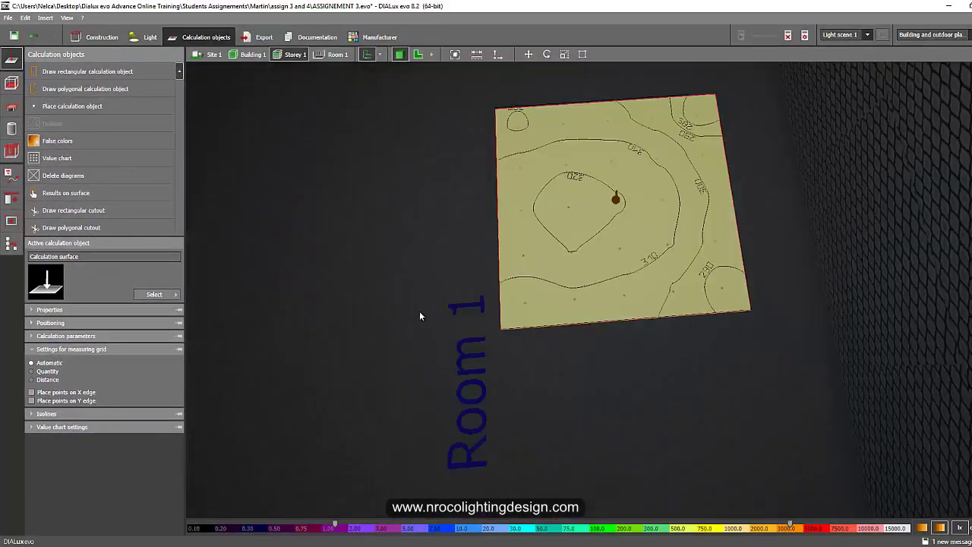
# - Show the illuminance value chart across the calculation surface
pyautogui.click(98, 160)
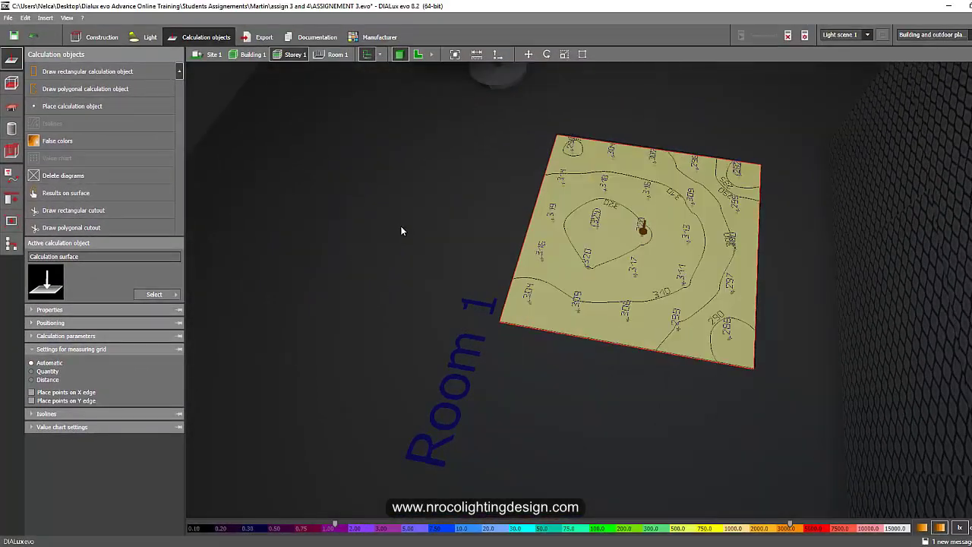
pyautogui.moveTo(398, 247); pyautogui.dragTo(347, 238)
pyautogui.scroll(3, 625, 359)
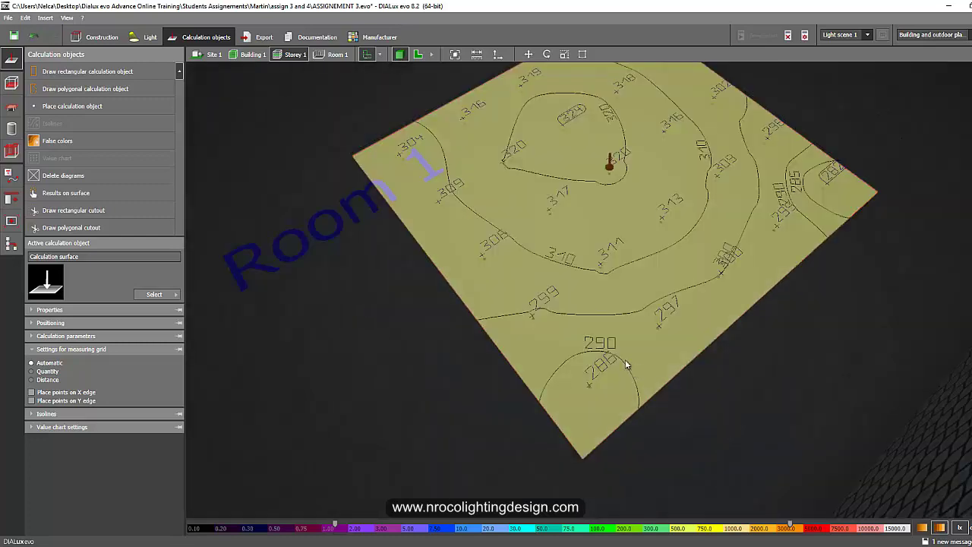
pyautogui.scroll(-2, 598, 344)
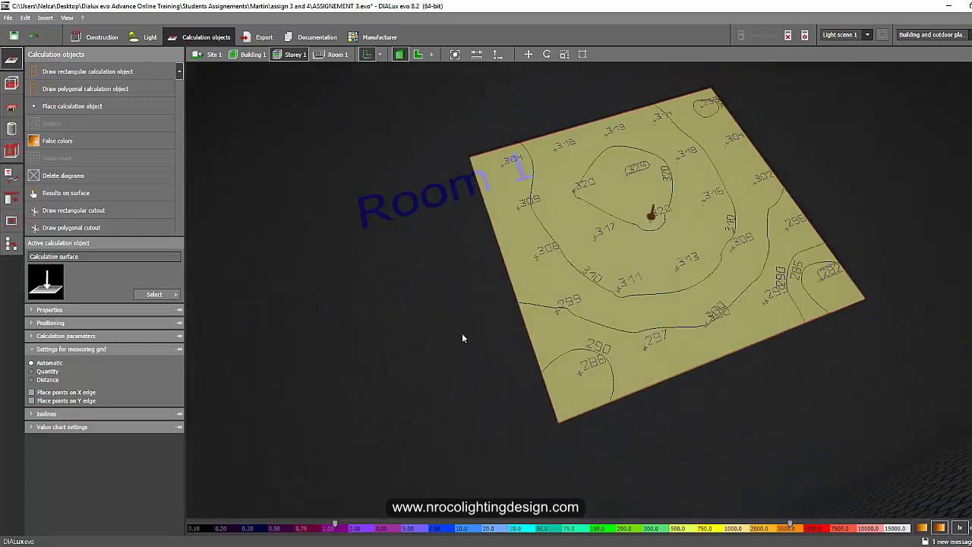
# - Add green false colours and orbit close to read the 285–320 isoline values
pyautogui.click(82, 144)
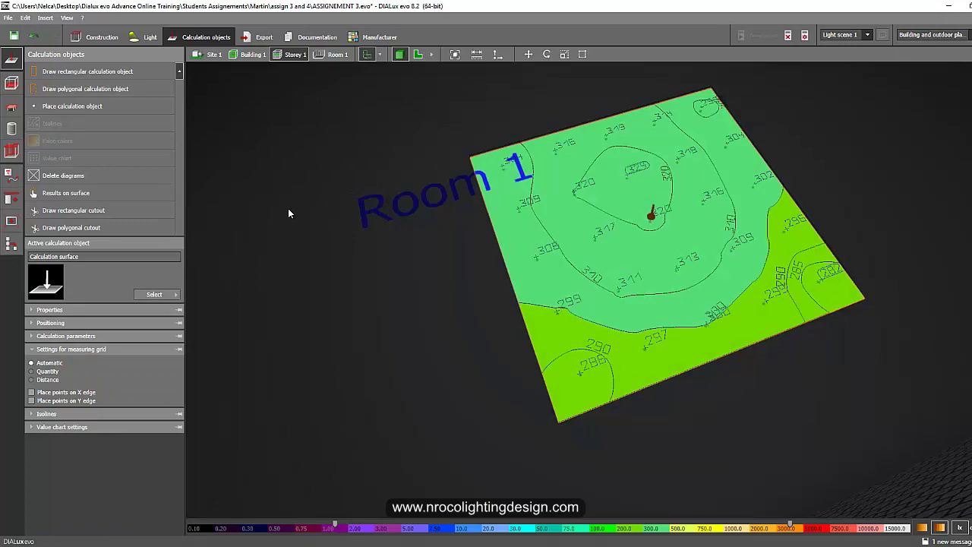
pyautogui.moveTo(288, 208)
pyautogui.mouseDown()
pyautogui.moveTo(393, 228)
pyautogui.moveTo(452, 307)
pyautogui.moveTo(381, 334)
pyautogui.mouseUp()
pyautogui.scroll(-2, 410, 242)
pyautogui.scroll(3, 400, 312)
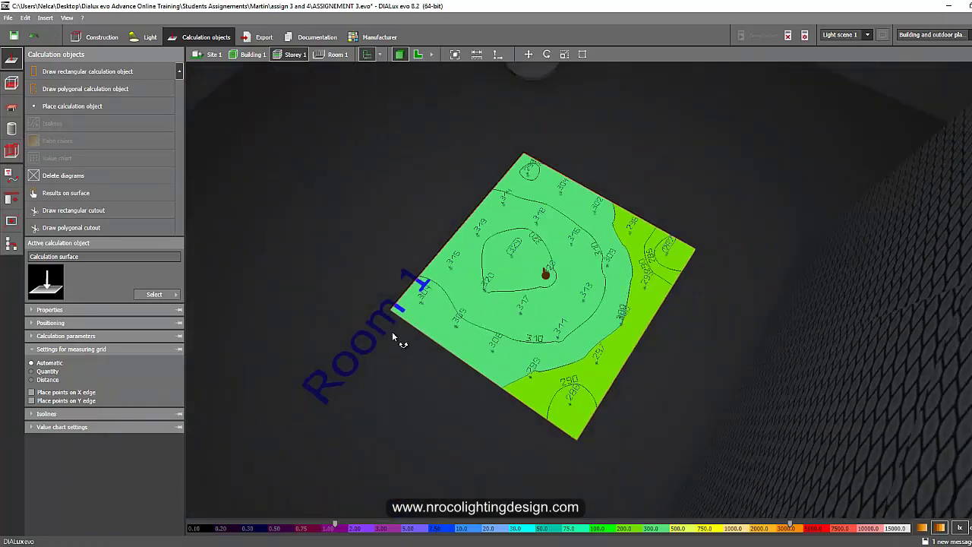
pyautogui.scroll(3, 468, 356)
pyautogui.moveTo(467, 356)
pyautogui.mouseDown()
pyautogui.moveTo(402, 341)
pyautogui.moveTo(375, 354)
pyautogui.moveTo(525, 375)
pyautogui.mouseUp()
pyautogui.scroll(2, 525, 375)
pyautogui.scroll(-1, 474, 374)
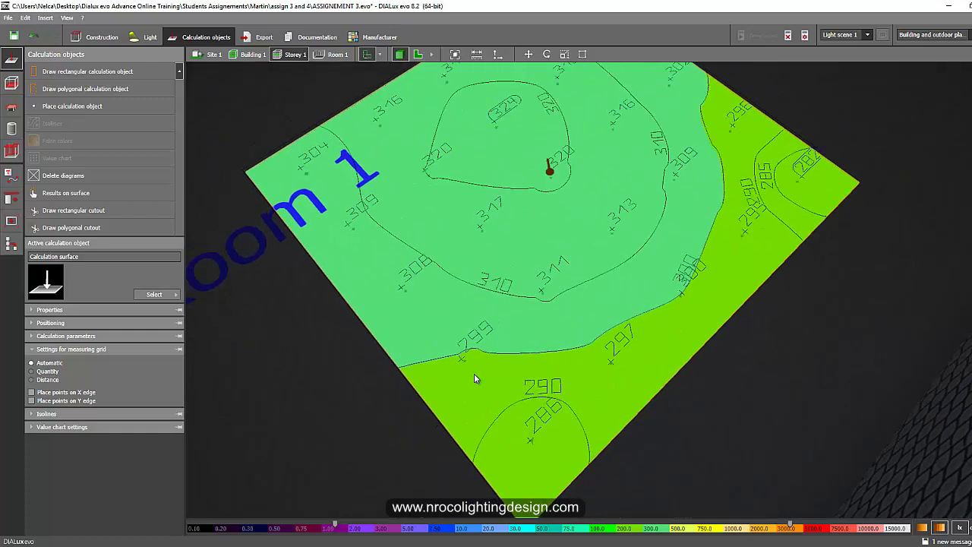
pyautogui.scroll(-1, 474, 373)
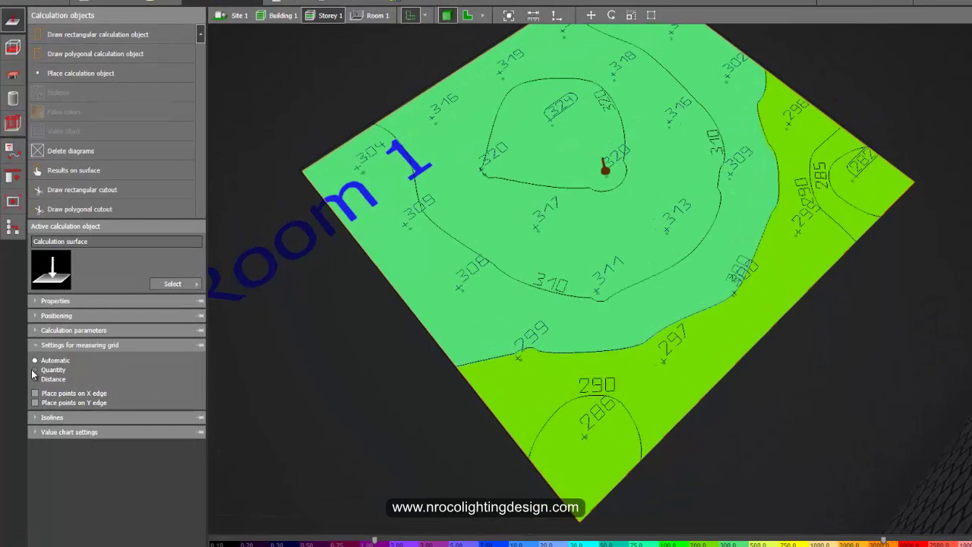
# - Give the value-chart numbers a user-defined font size of 0.040 m
pyautogui.click(50, 428)
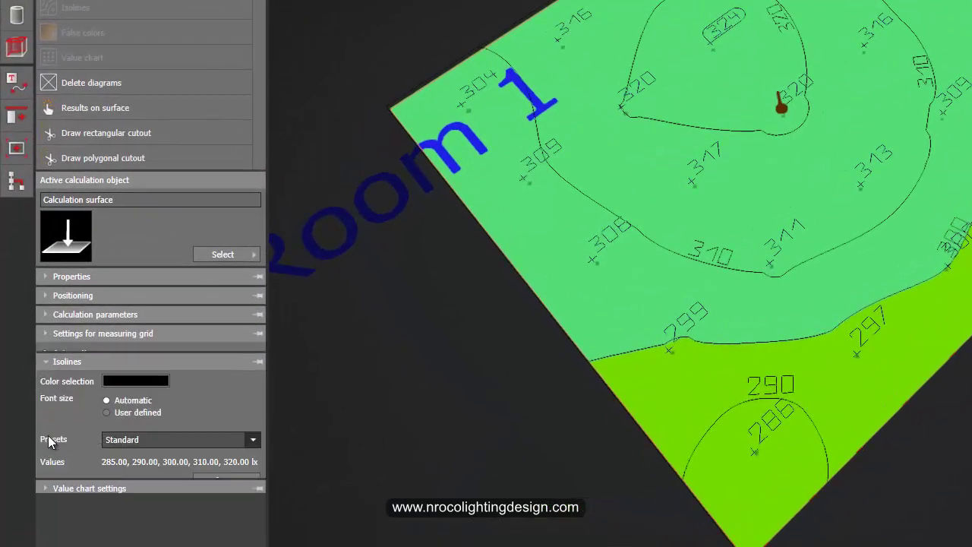
pyautogui.click(60, 494)
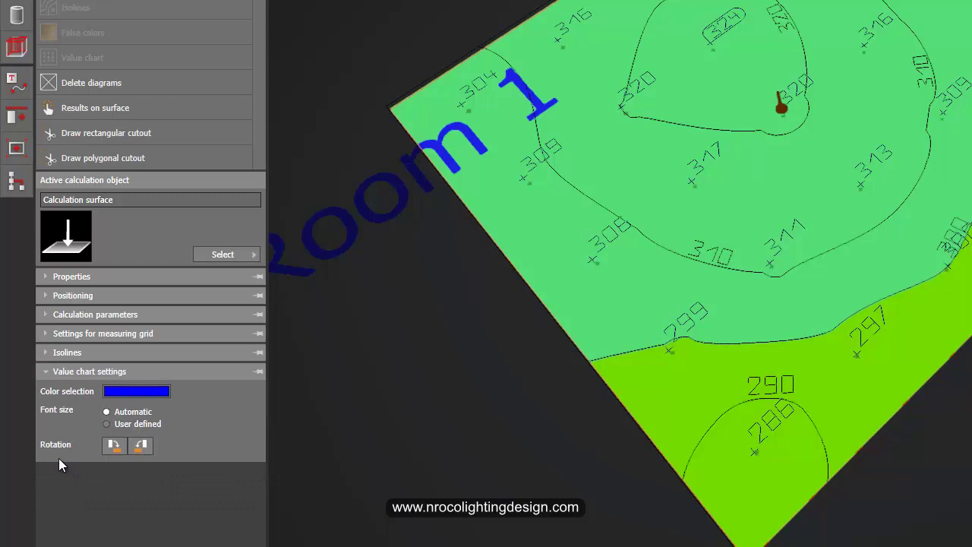
pyautogui.click(106, 423)
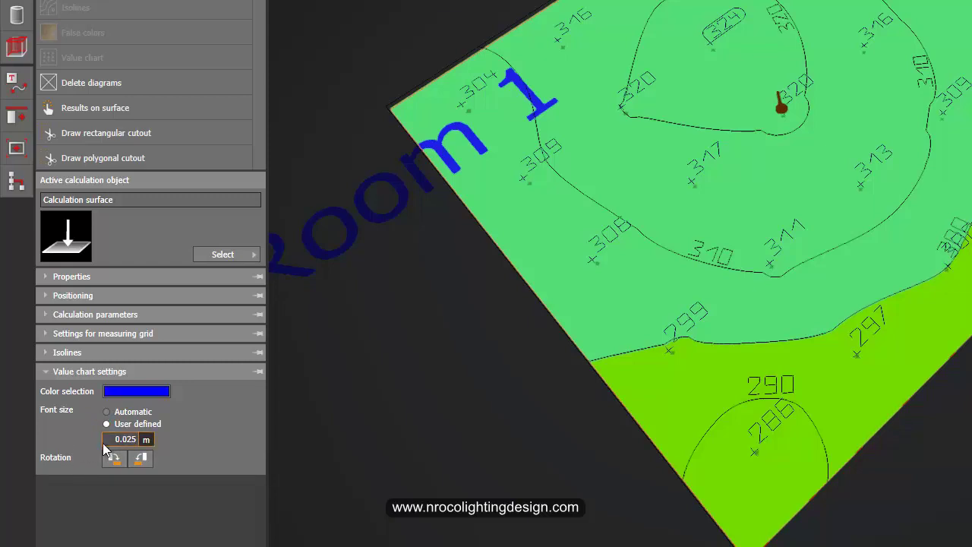
pyautogui.doubleClick(124, 439)
pyautogui.write('50')
pyautogui.press('Return')
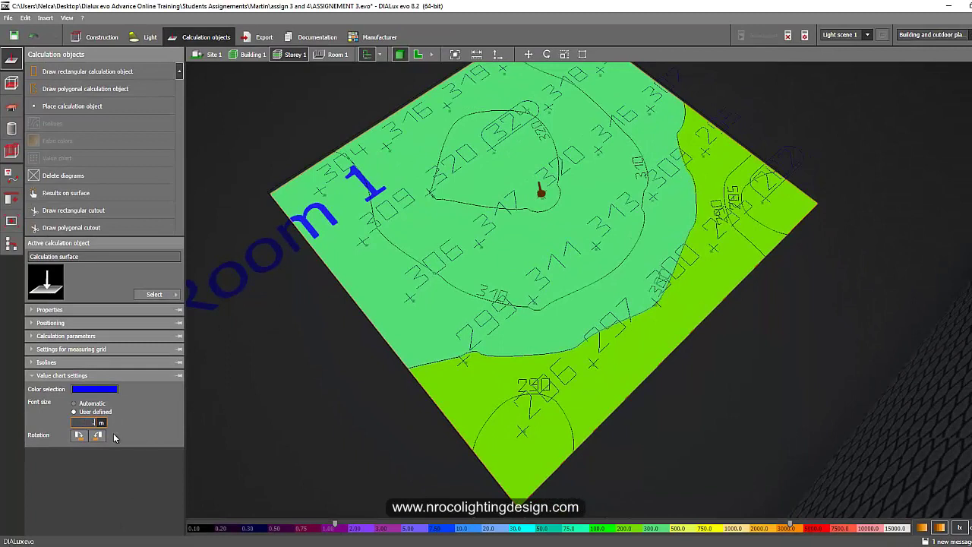
pyautogui.press('Return')
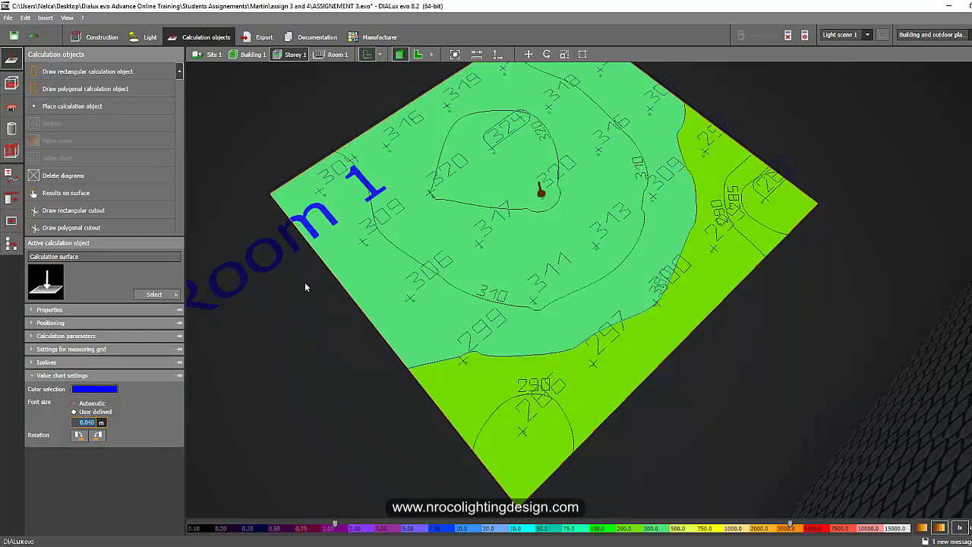
# - Try red for the value-chart numbers, then set them back to blue
pyautogui.moveTo(305, 287)
pyautogui.mouseDown(button='middle')
pyautogui.moveTo(316, 353)
pyautogui.moveTo(308, 394)
pyautogui.mouseUp(button='middle')
pyautogui.click(113, 388)
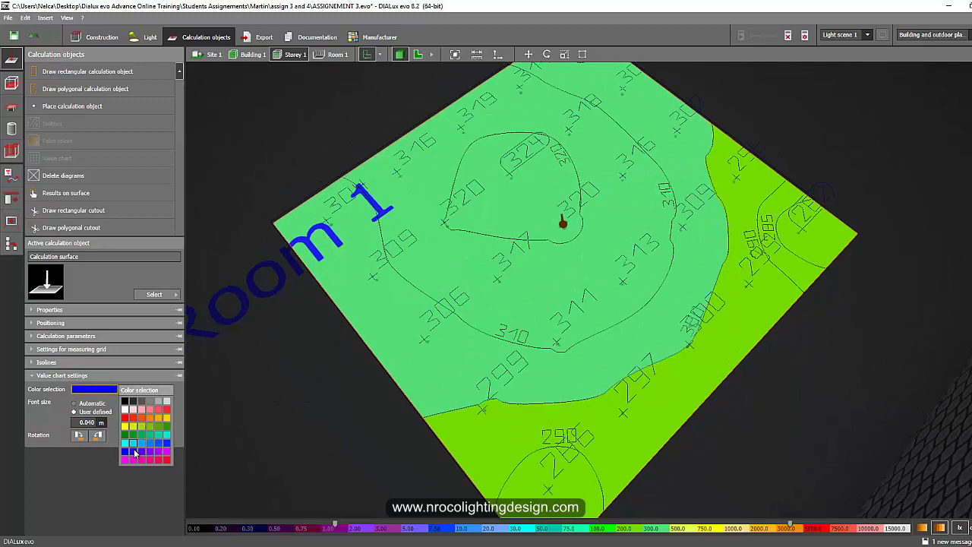
pyautogui.click(167, 409)
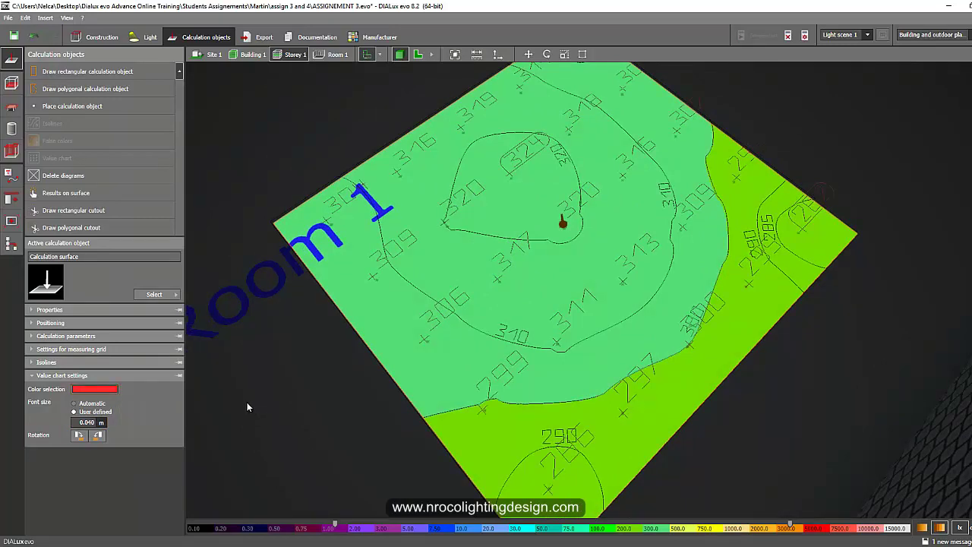
pyautogui.click(95, 389)
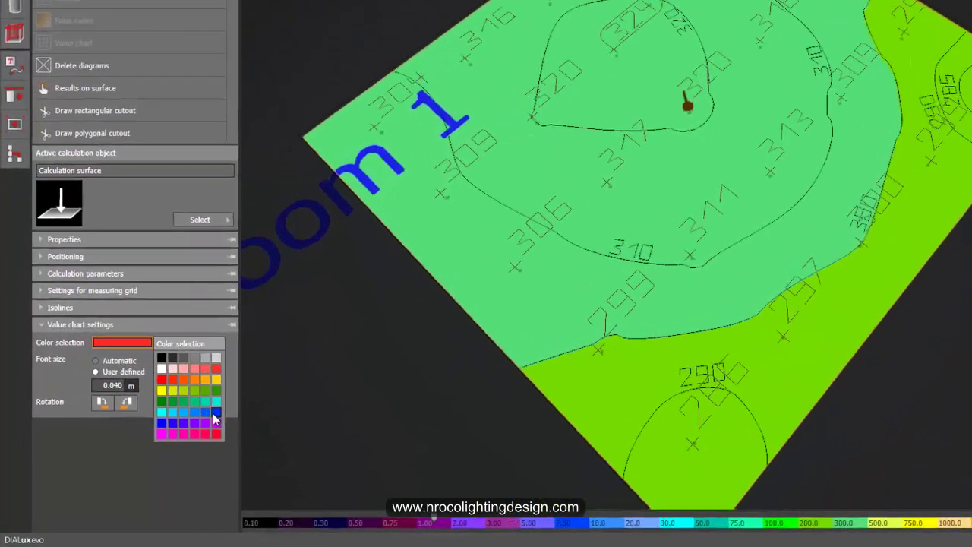
pyautogui.click(215, 414)
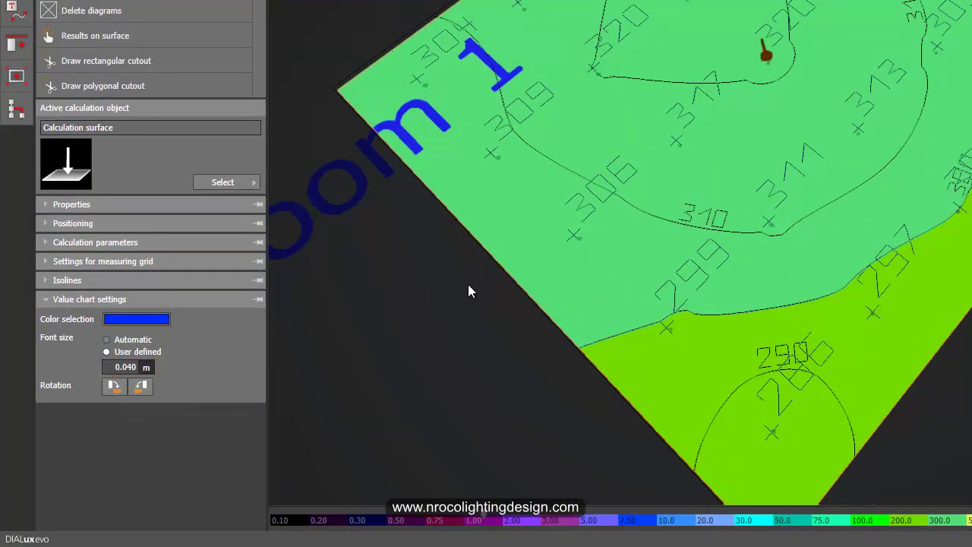
pyautogui.scroll(-2, 416, 232)
pyautogui.scroll(2, 449, 273)
pyautogui.scroll(-1, 482, 266)
pyautogui.scroll(1, 485, 266)
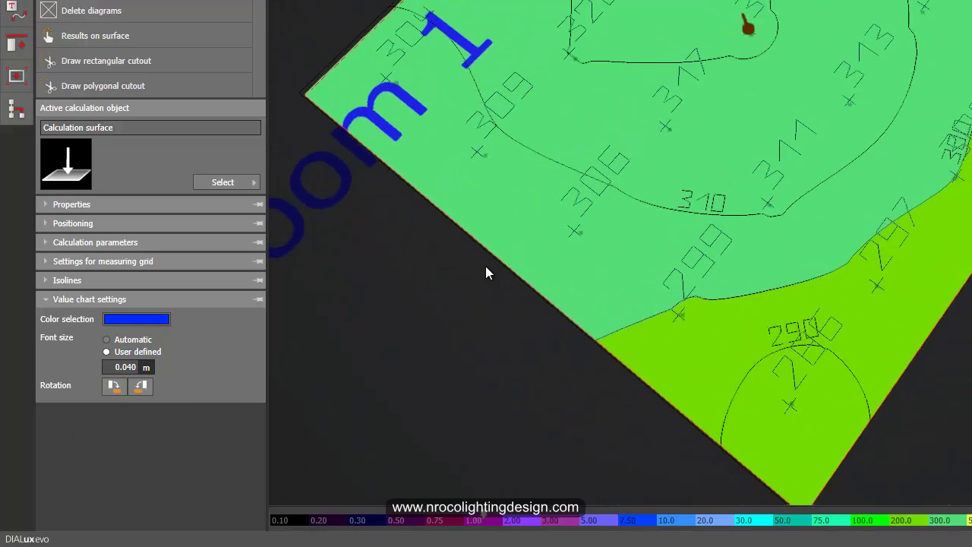
pyautogui.moveTo(485, 265); pyautogui.dragTo(511, 262, button='middle')
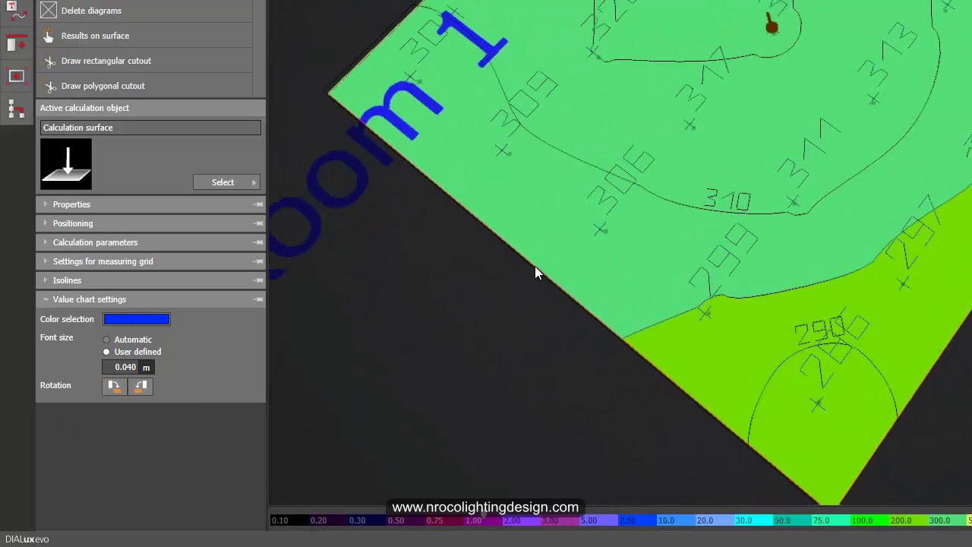
# - Give the isoline labels a user-defined font size of 0.025 m
pyautogui.click(44, 304)
pyautogui.click(42, 283)
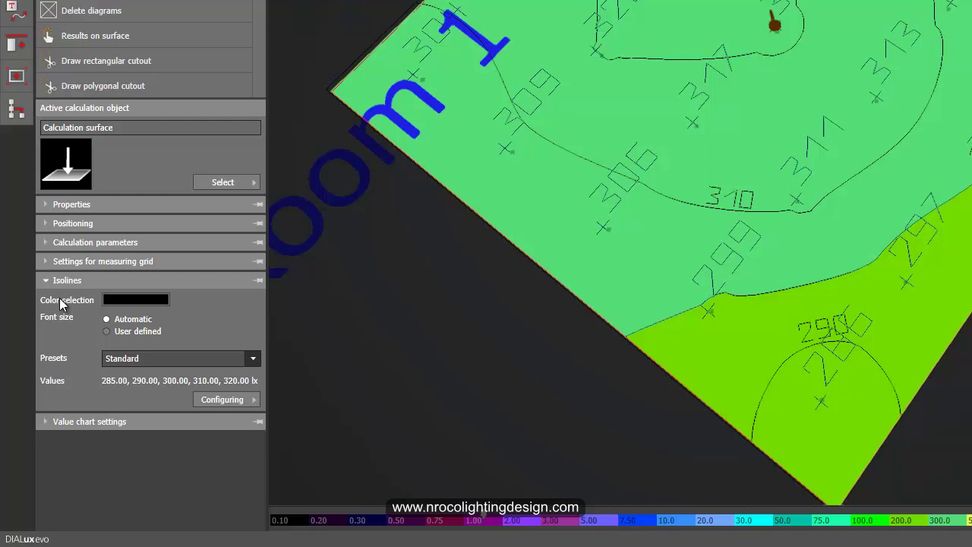
pyautogui.click(116, 358)
pyautogui.click(106, 331)
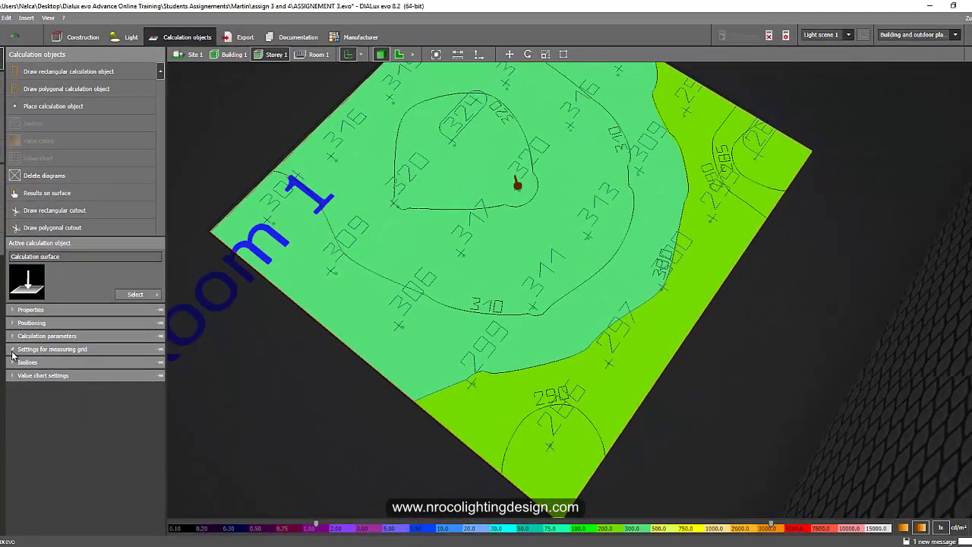
# - Review the surface's measuring grid, calculation parameters, positioning and properties, ending on grid points shown
pyautogui.click(11, 349)
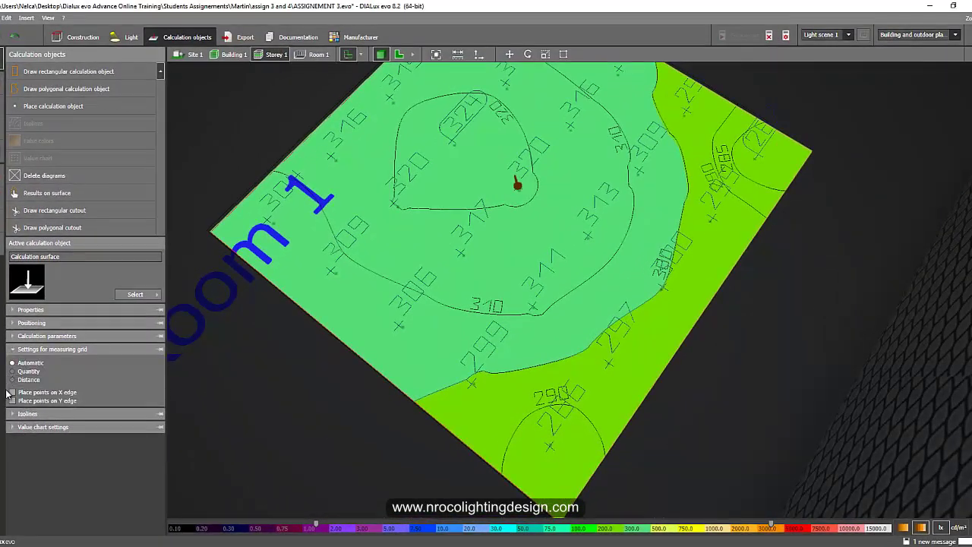
pyautogui.click(12, 336)
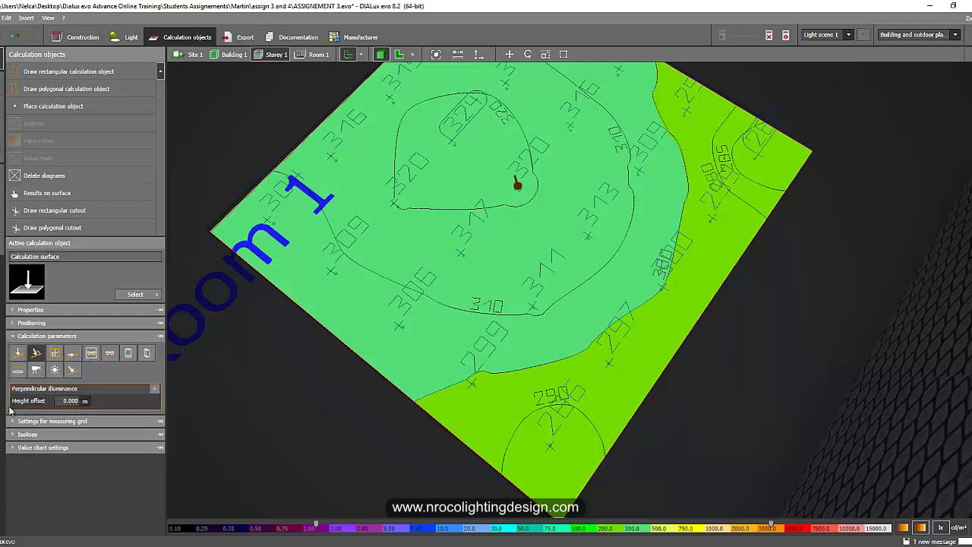
pyautogui.click(12, 323)
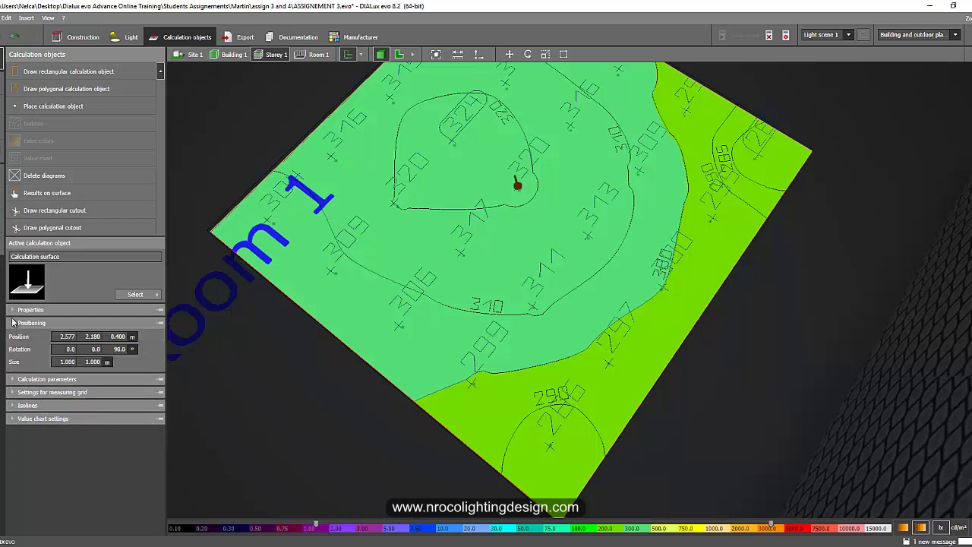
pyautogui.click(12, 310)
pyautogui.click(11, 311)
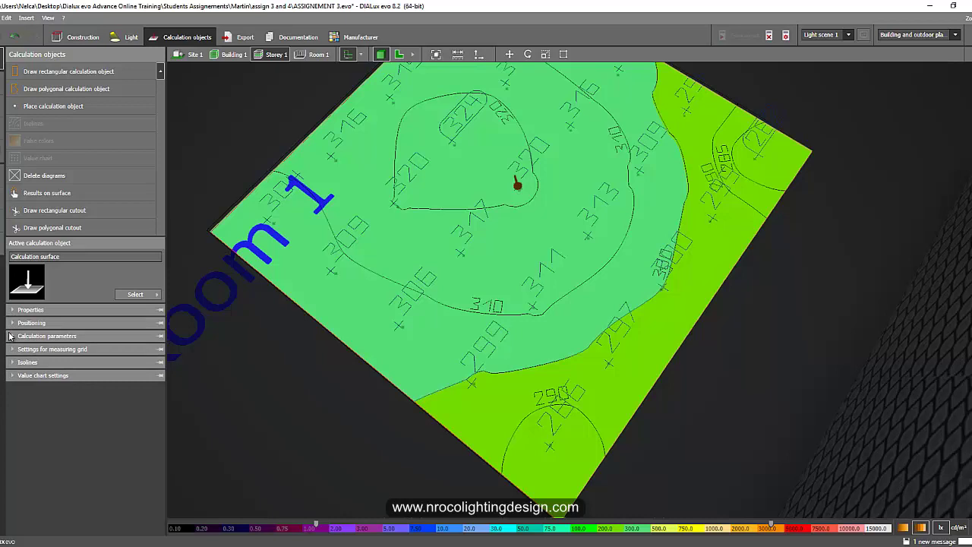
pyautogui.click(11, 324)
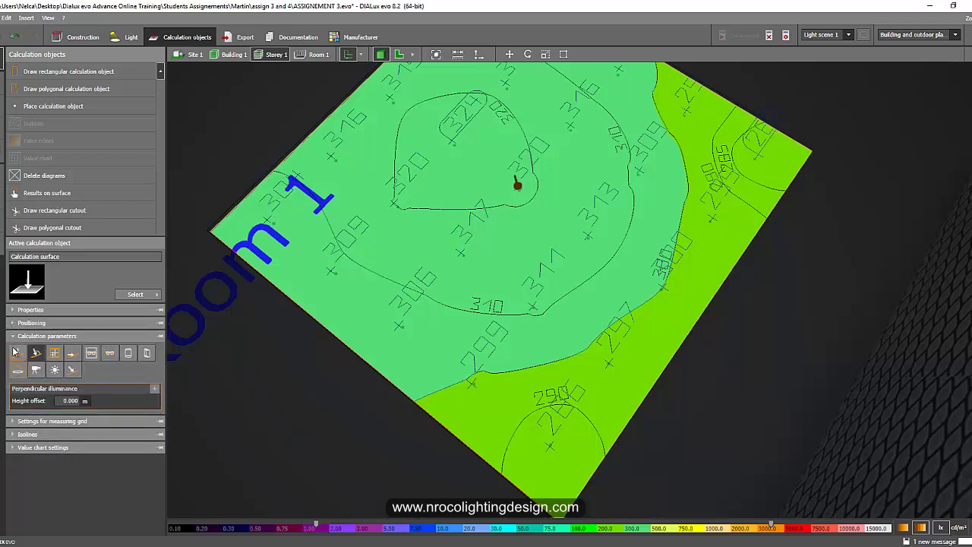
pyautogui.click(11, 336)
pyautogui.click(10, 337)
pyautogui.click(11, 337)
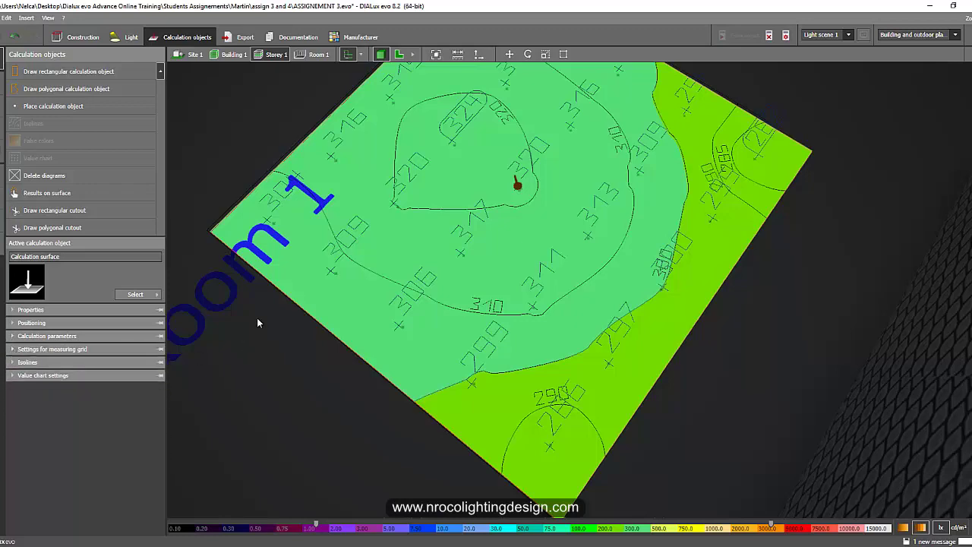
pyautogui.click(15, 349)
# - Check isoline presets, keep labels at user-defined 0.025 m, and view the five 285–320 lx values
pyautogui.click(55, 413)
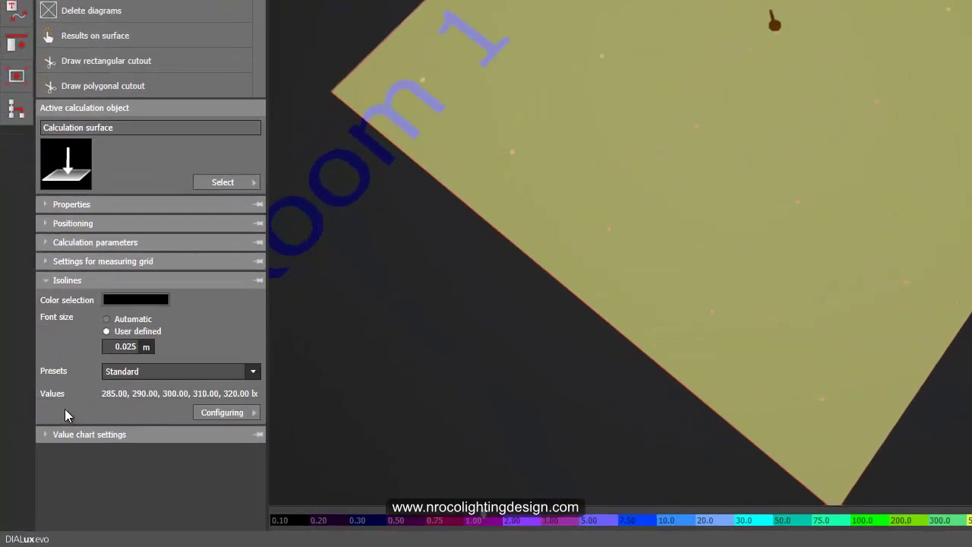
pyautogui.click(141, 369)
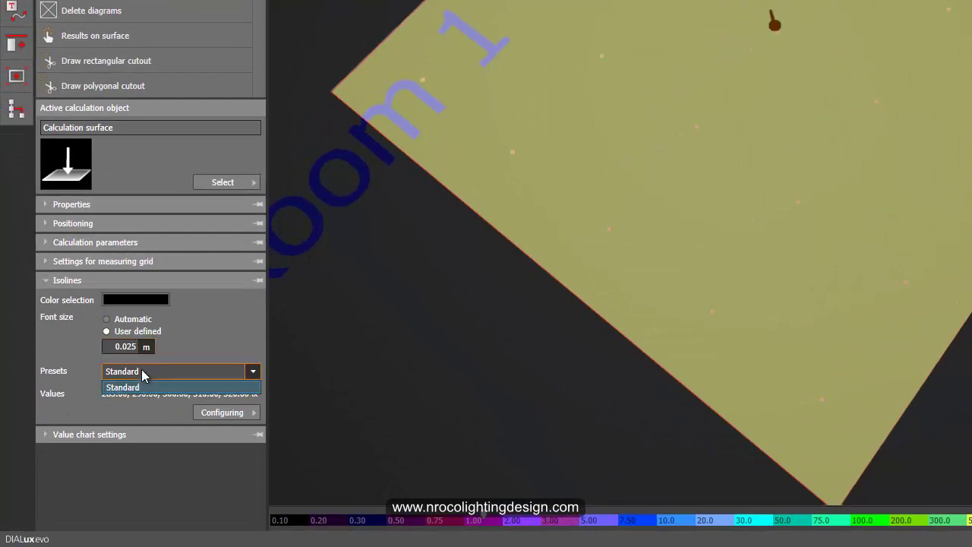
pyautogui.click(116, 324)
pyautogui.click(114, 331)
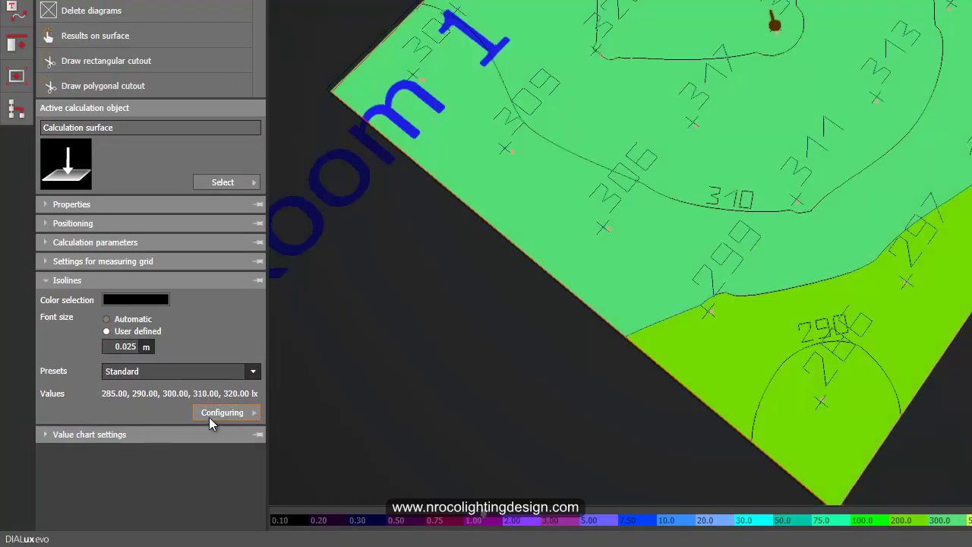
pyautogui.click(212, 414)
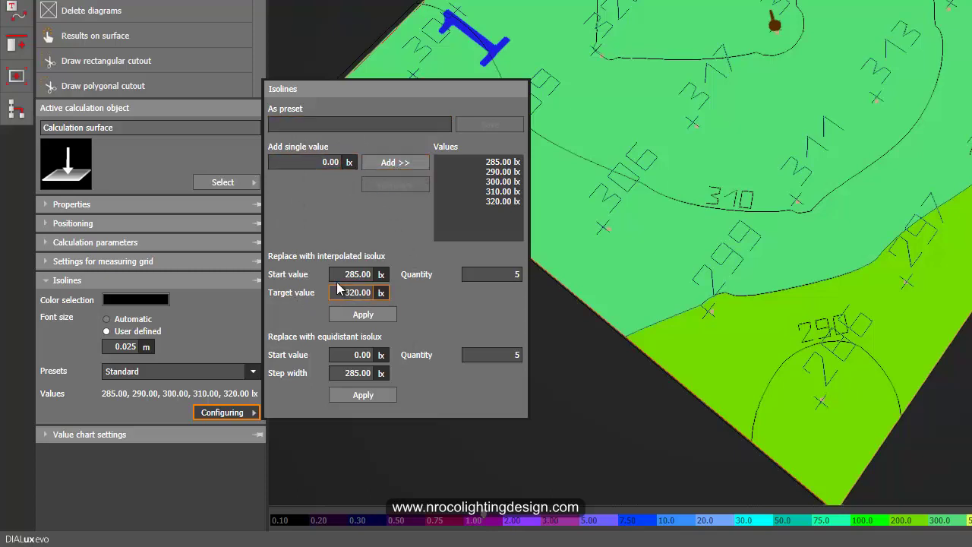
# - Keep the value-chart numbers blue and switch their font size to Automatic
pyautogui.click(177, 461)
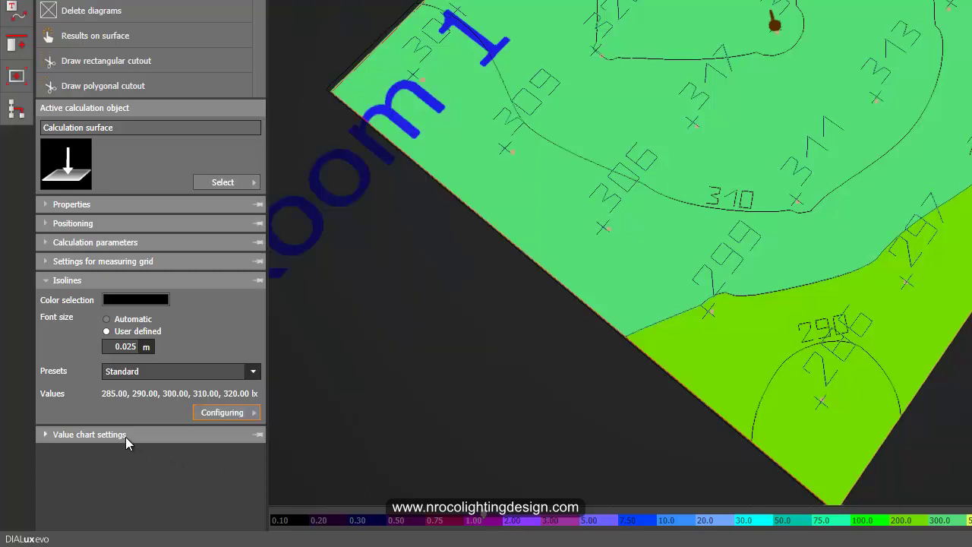
pyautogui.click(125, 434)
pyautogui.click(138, 322)
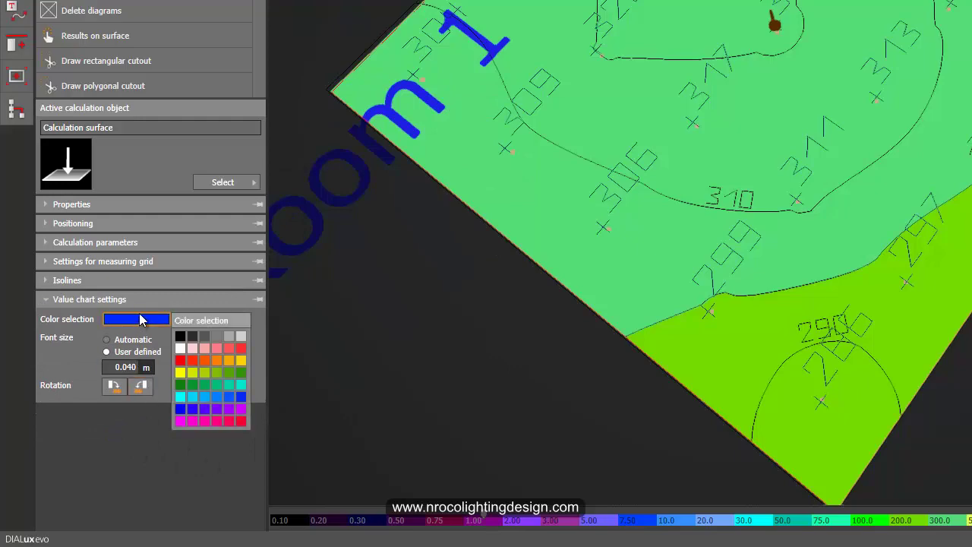
pyautogui.click(127, 362)
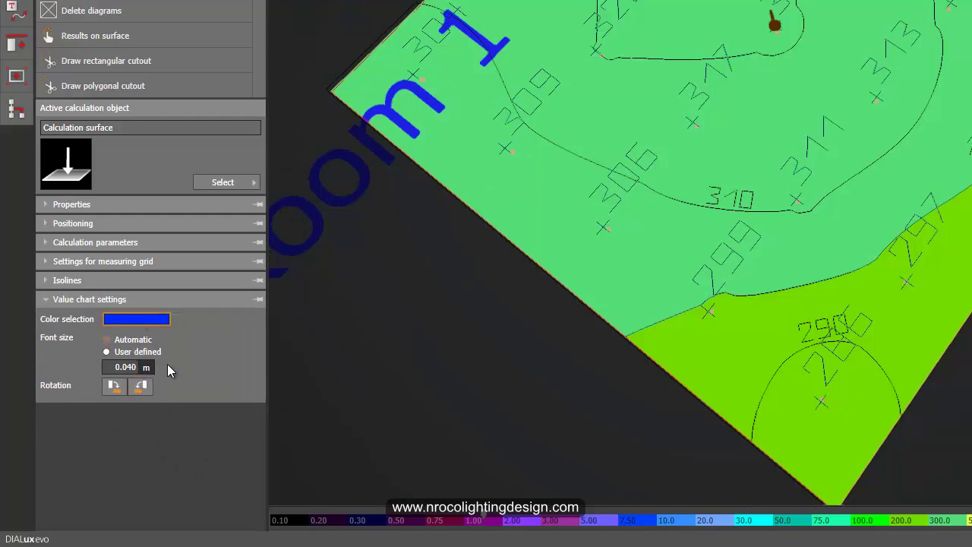
pyautogui.click(125, 343)
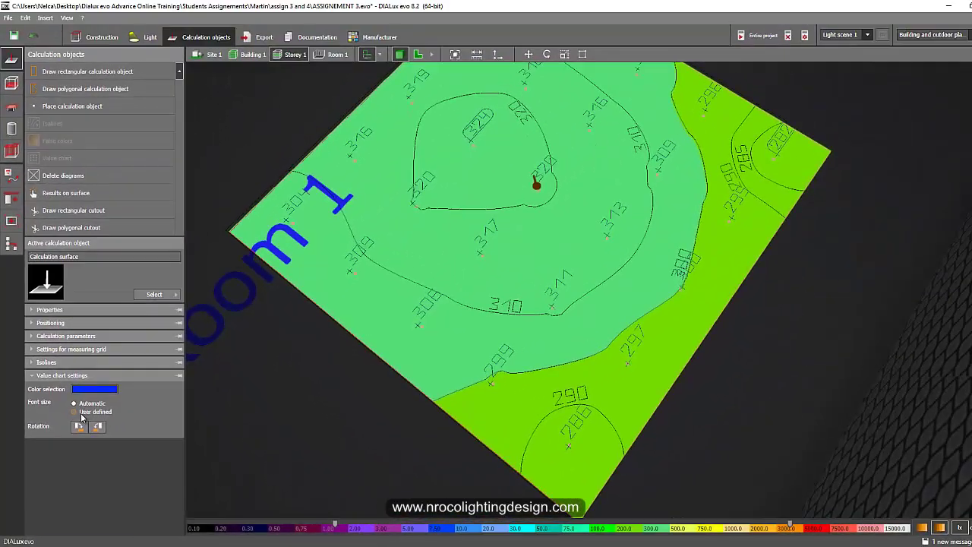
pyautogui.click(80, 412)
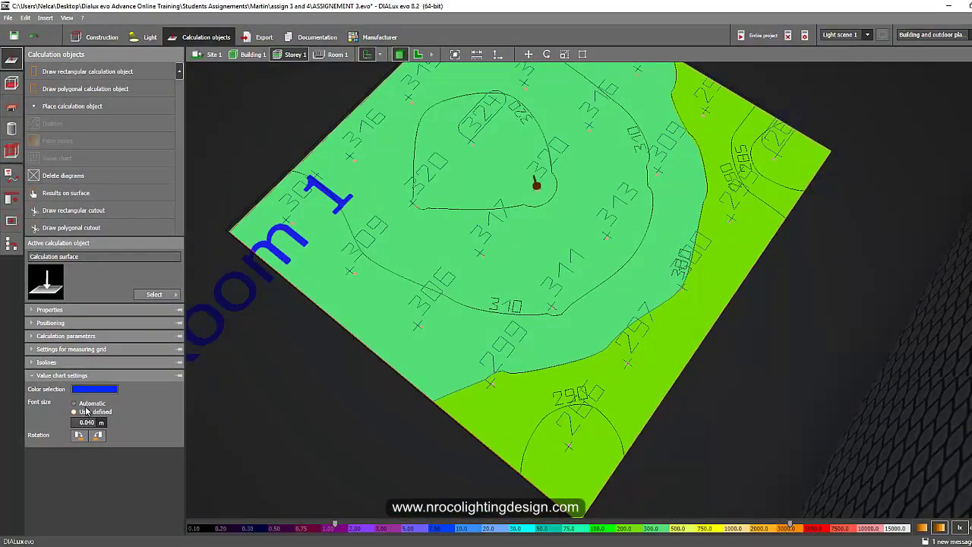
pyautogui.click(84, 404)
# - Expand the isoline and measuring-grid settings and orbit in on the calculation surface
pyautogui.moveTo(328, 377)
pyautogui.mouseDown(button='middle')
pyautogui.moveTo(298, 348)
pyautogui.moveTo(370, 382)
pyautogui.moveTo(313, 336)
pyautogui.moveTo(358, 390)
pyautogui.moveTo(397, 372)
pyautogui.moveTo(444, 424)
pyautogui.moveTo(486, 422)
pyautogui.moveTo(486, 319)
pyautogui.moveTo(373, 373)
pyautogui.moveTo(341, 349)
pyautogui.moveTo(366, 391)
pyautogui.moveTo(381, 386)
pyautogui.moveTo(389, 396)
pyautogui.moveTo(259, 390)
pyautogui.mouseUp(button='middle')
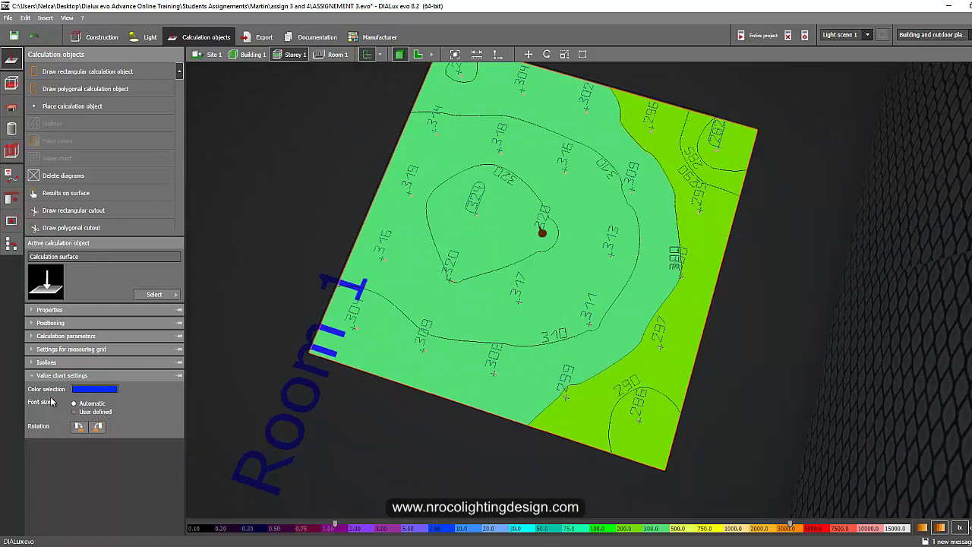
pyautogui.click(38, 364)
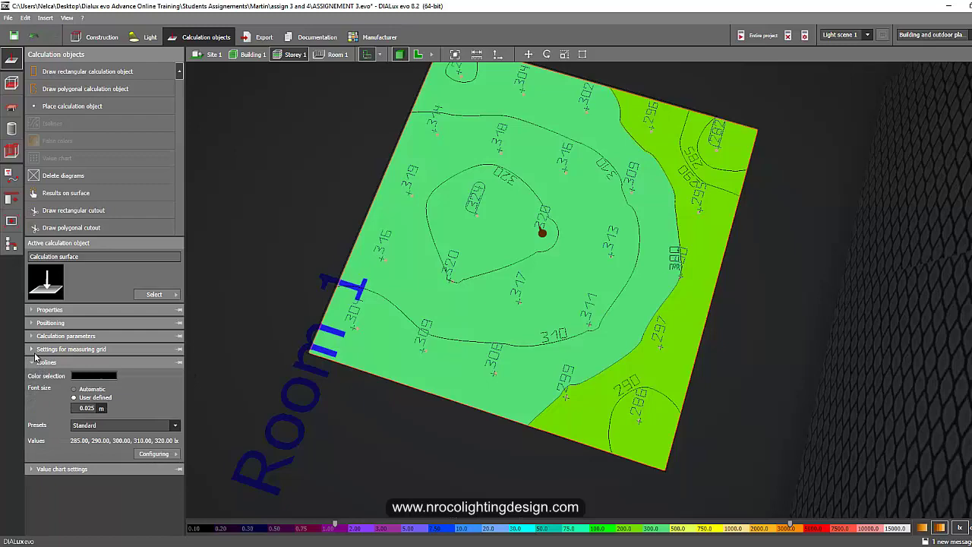
pyautogui.click(35, 351)
pyautogui.moveTo(254, 455)
pyautogui.mouseDown(button='middle')
pyautogui.moveTo(250, 405)
pyautogui.moveTo(236, 410)
pyautogui.mouseUp(button='middle')
pyautogui.moveTo(344, 391)
pyautogui.mouseDown(button='middle')
pyautogui.moveTo(354, 412)
pyautogui.moveTo(348, 392)
pyautogui.mouseUp(button='middle')
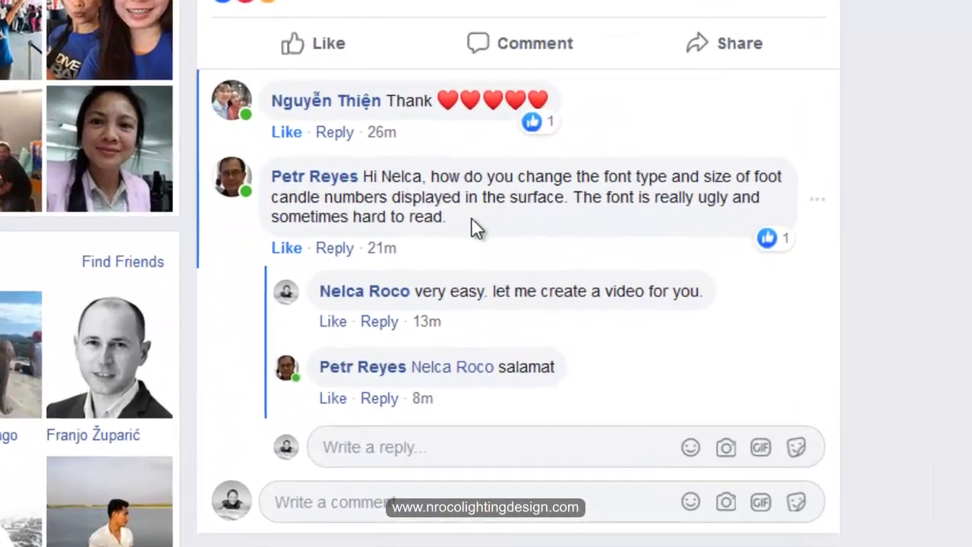
# - Highlight the Facebook comment's complaints about the ugly, hard-to-read number font and size
pyautogui.moveTo(605, 196); pyautogui.dragTo(731, 201)
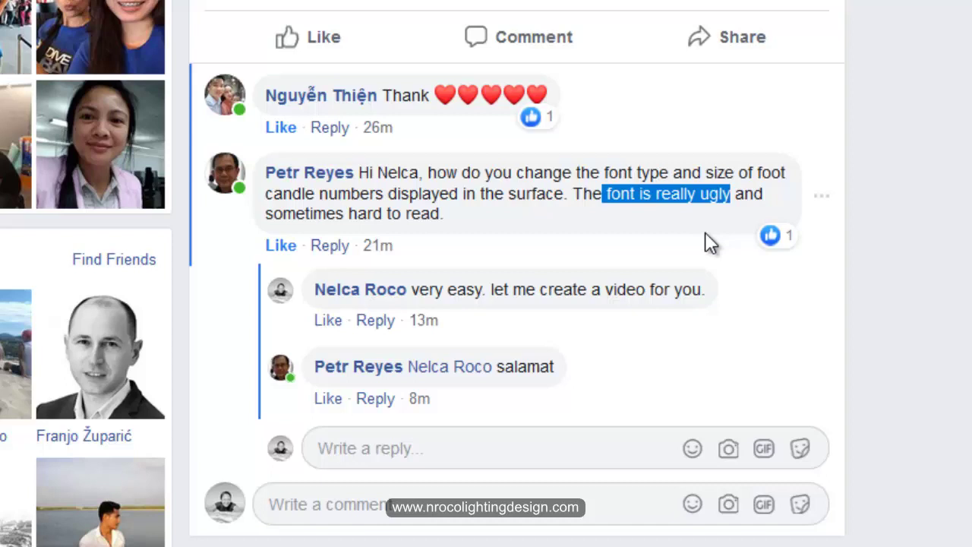
pyautogui.click(650, 202)
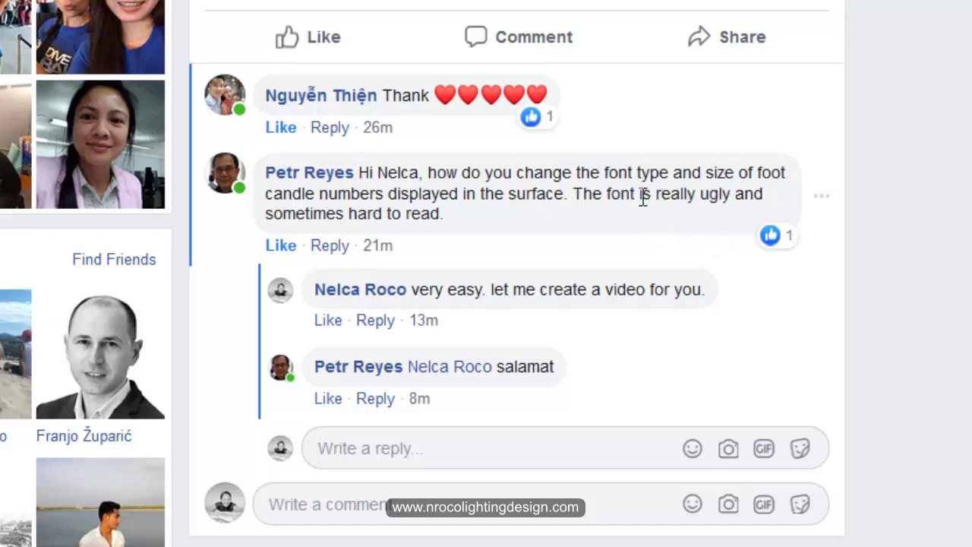
pyautogui.moveTo(606, 195); pyautogui.dragTo(667, 193)
pyautogui.click(658, 202)
pyautogui.moveTo(706, 172); pyautogui.dragTo(738, 172)
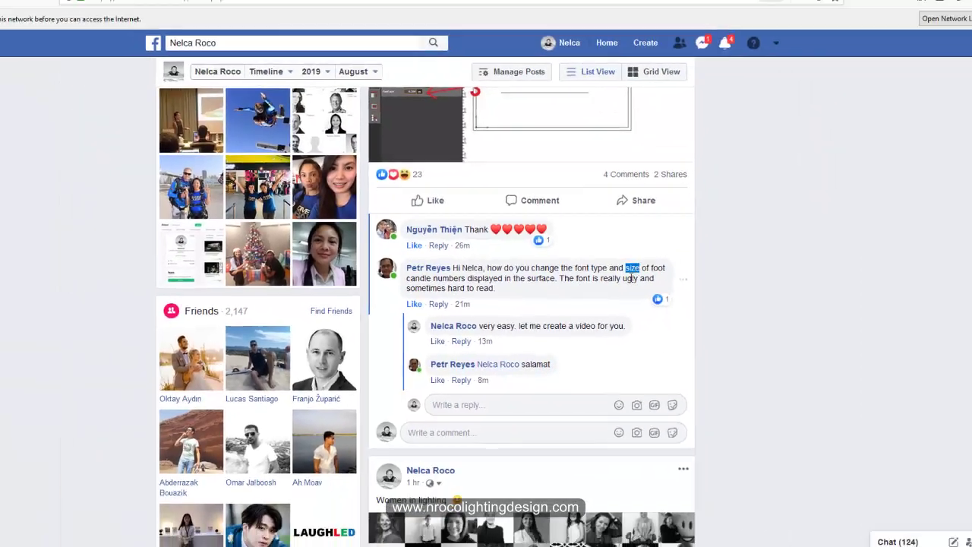
pyautogui.click(615, 302)
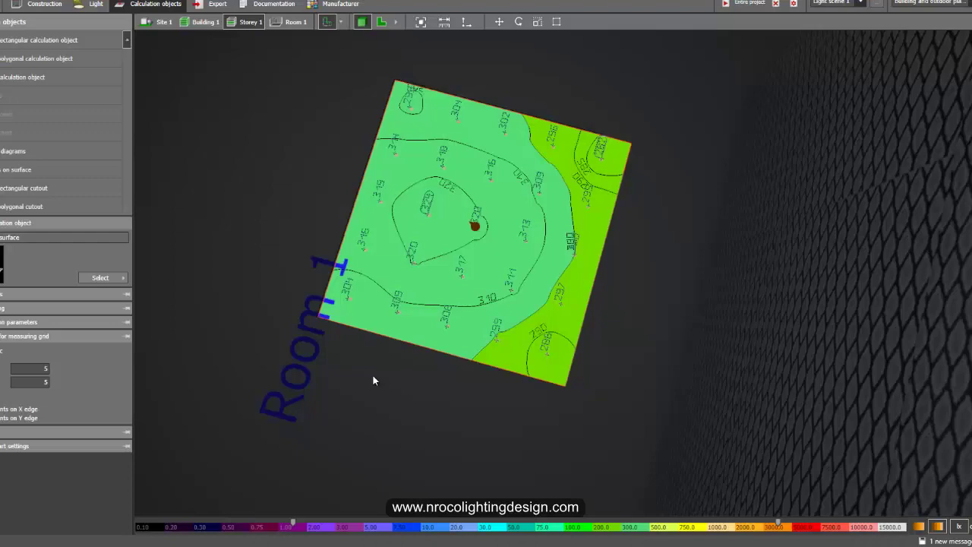
# - Orbit the DIALux surface briefly, then browse the instructor's Udemy profile of seven courses
pyautogui.moveTo(373, 382)
pyautogui.mouseDown(button='middle')
pyautogui.moveTo(532, 327)
pyautogui.moveTo(538, 307)
pyautogui.moveTo(503, 310)
pyautogui.mouseUp(button='middle')
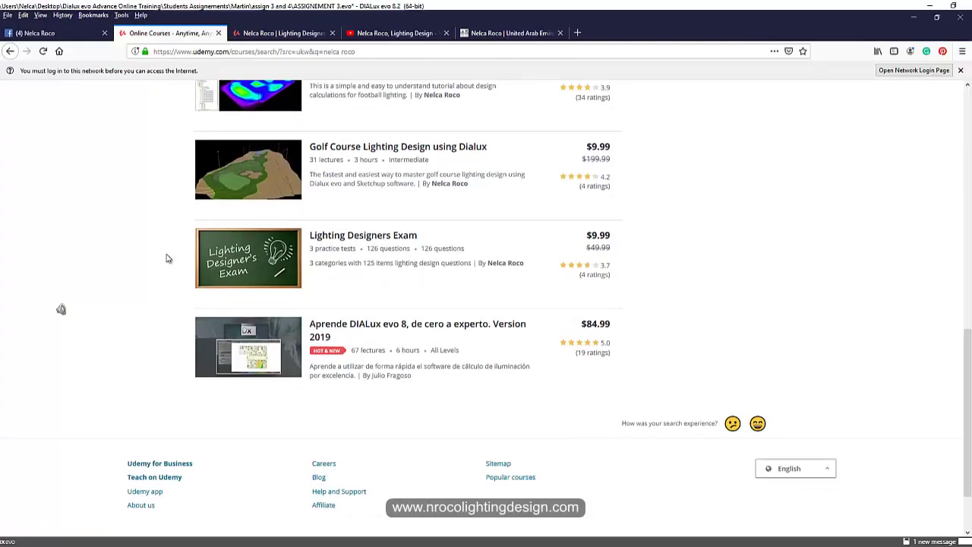
pyautogui.scroll(3, 165, 256)
pyautogui.scroll(3, 166, 255)
pyautogui.scroll(3, 168, 258)
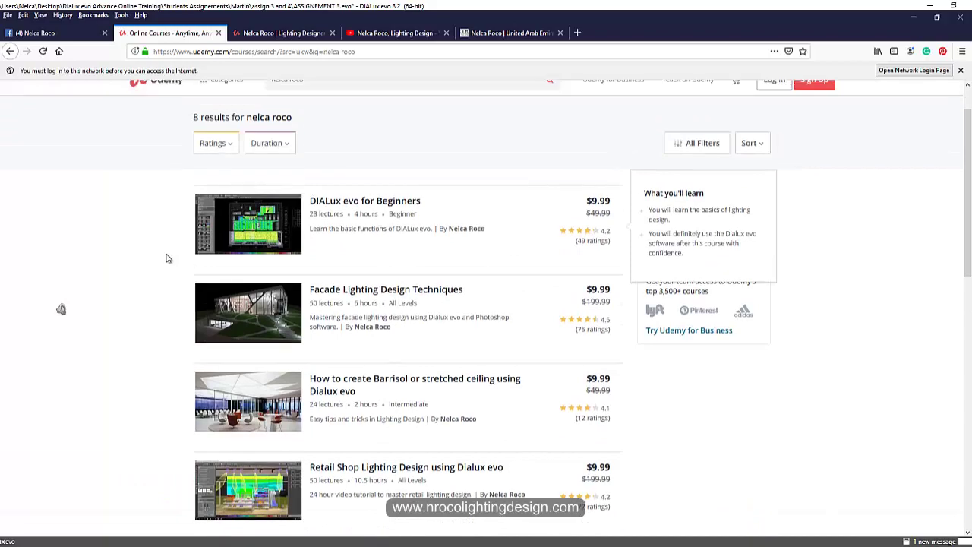
pyautogui.click(255, 36)
pyautogui.scroll(-2, 189, 150)
pyautogui.scroll(-2, 191, 150)
pyautogui.scroll(-3, 190, 150)
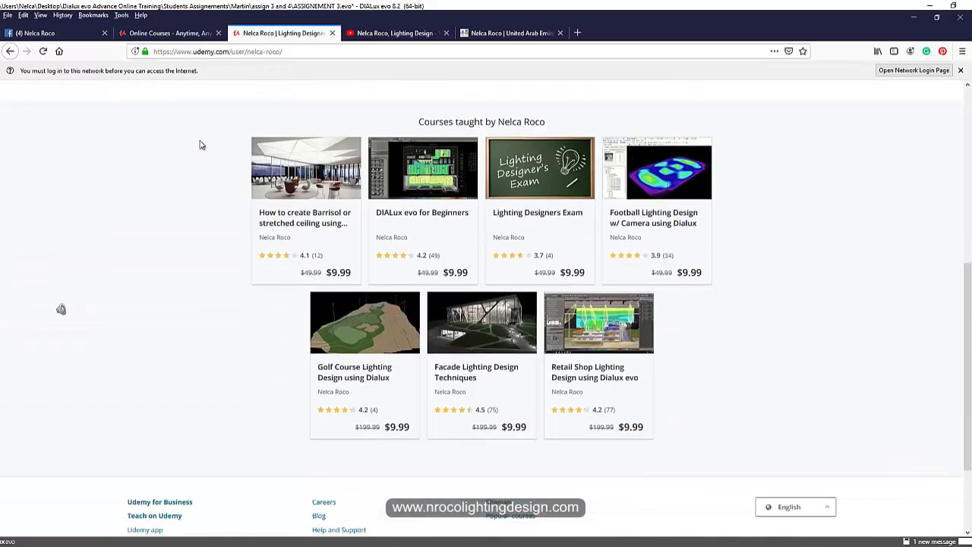
# - Browse the nrocolightingdesign.com homepage and its shop products
pyautogui.click(478, 36)
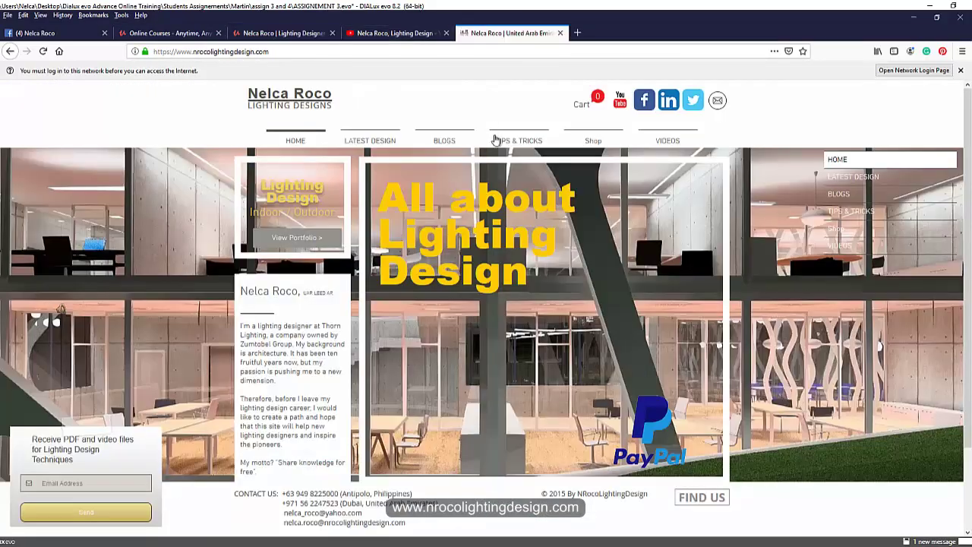
pyautogui.scroll(-2, 532, 175)
pyautogui.scroll(2, 607, 213)
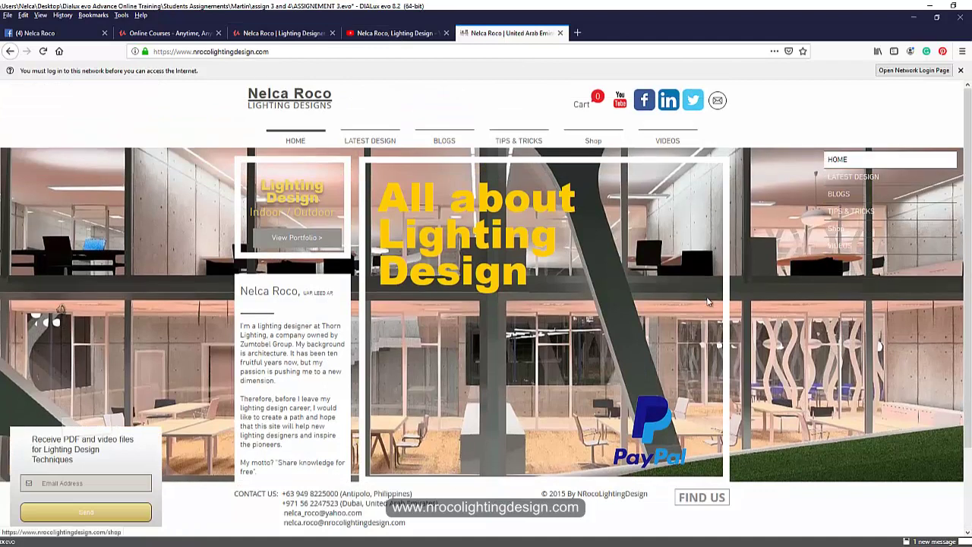
pyautogui.click(599, 140)
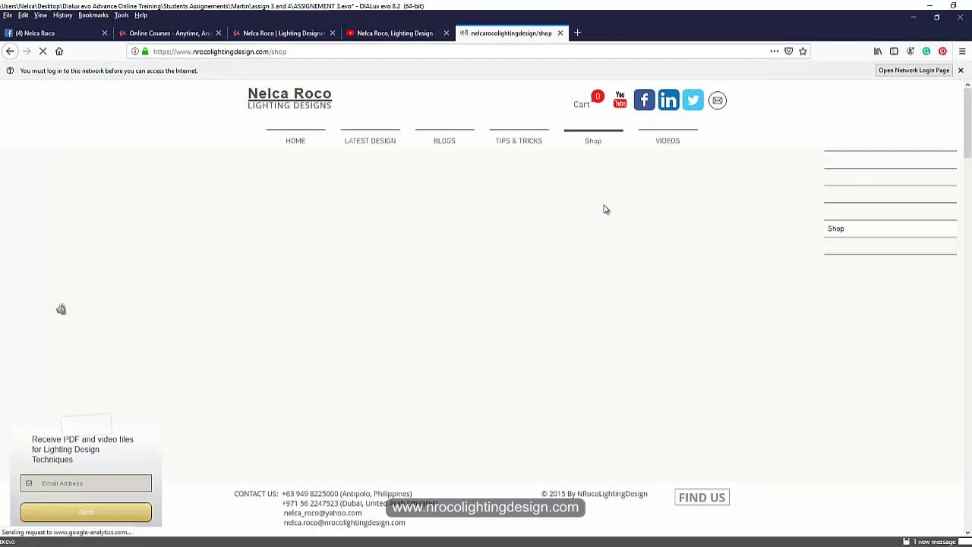
pyautogui.scroll(-3, 669, 256)
pyautogui.scroll(-1, 669, 256)
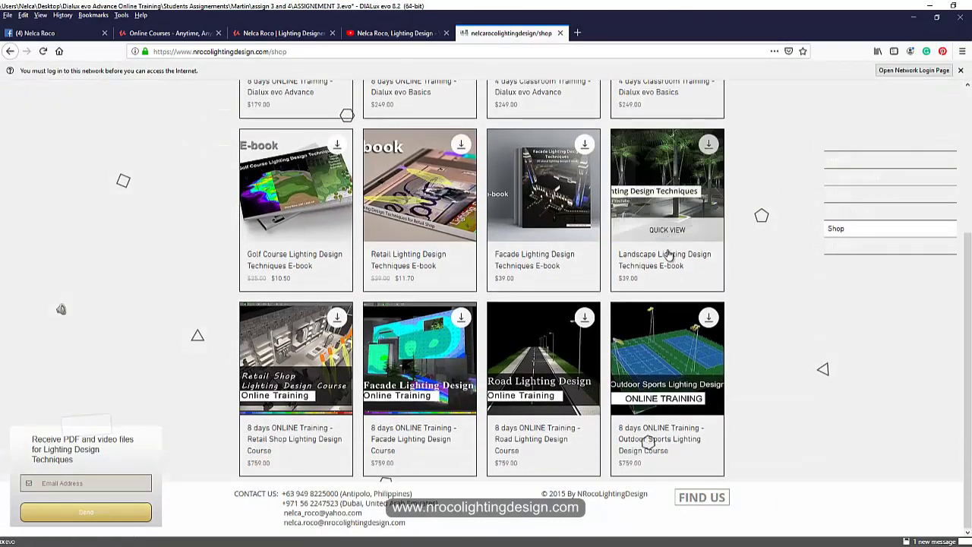
pyautogui.scroll(3, 667, 255)
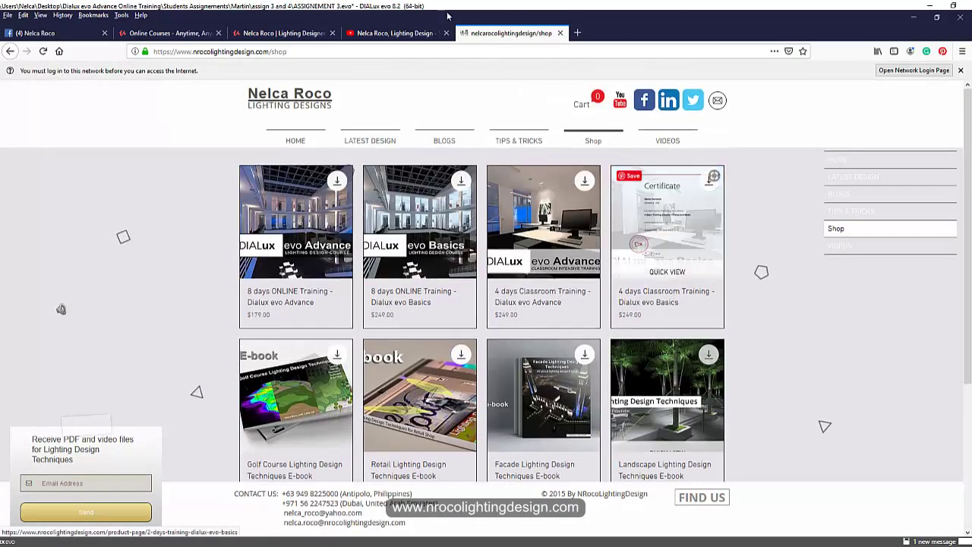
# - Scroll the YouTube channel's video list, then return to the Facebook profile
pyautogui.hotkey('ctrl', 'shift', 'Tab')
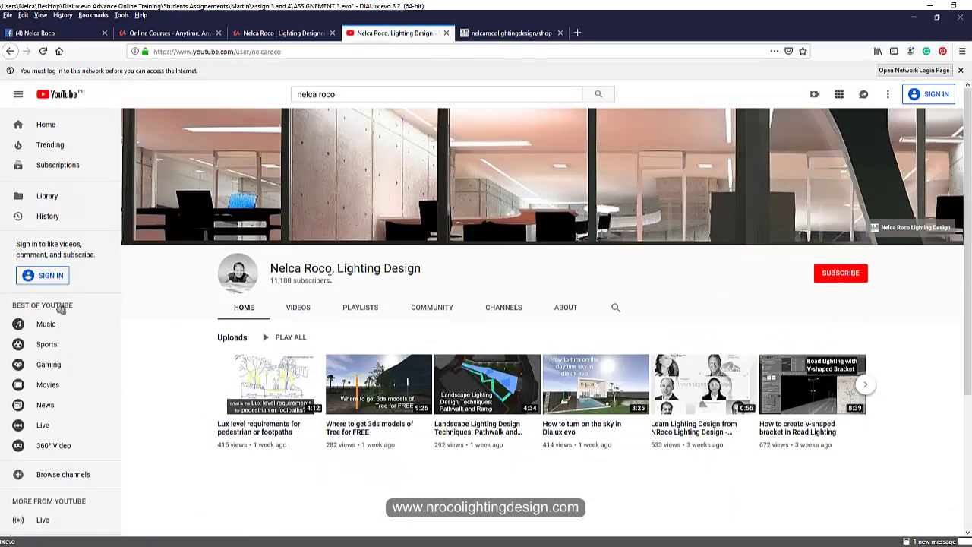
pyautogui.click(300, 309)
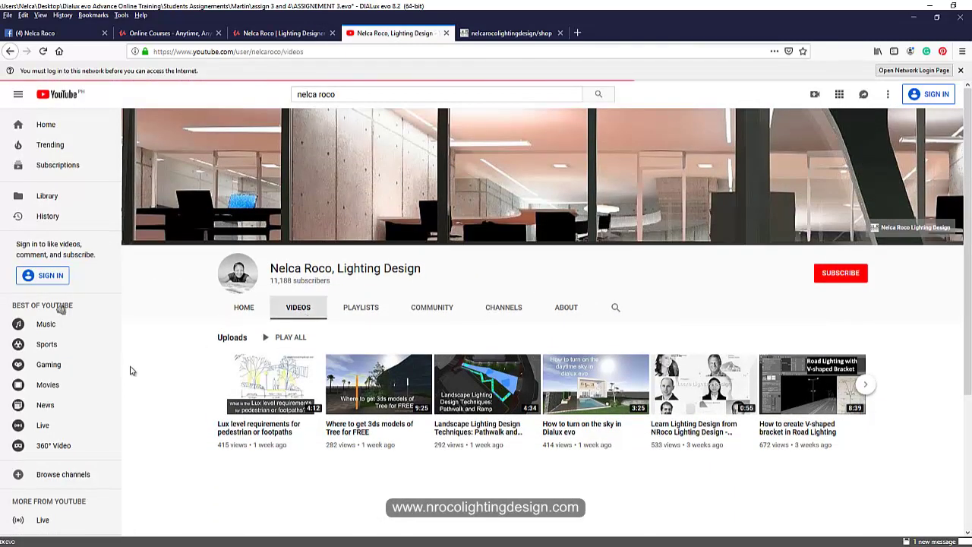
pyautogui.scroll(-2, 132, 369)
pyautogui.scroll(-2, 138, 358)
pyautogui.scroll(5, 137, 359)
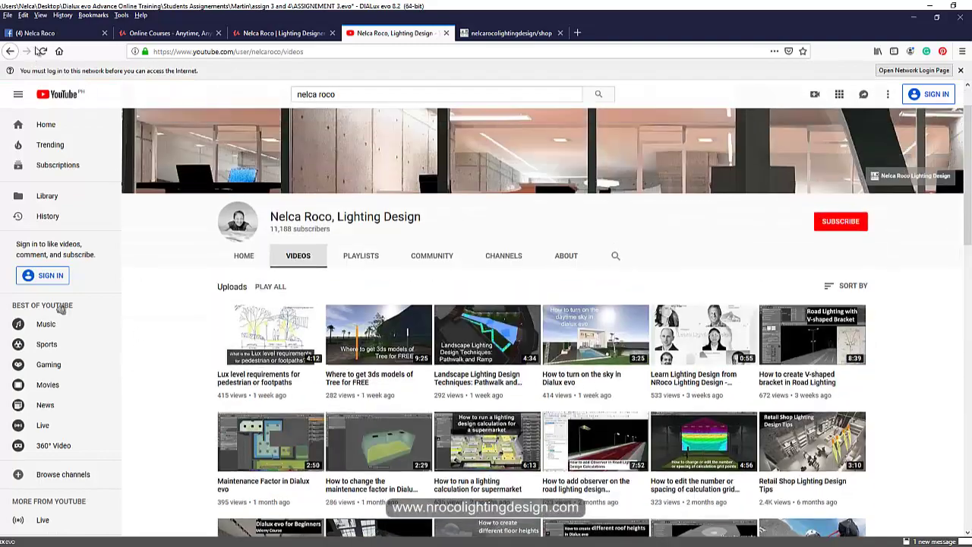
pyautogui.hotkey('ctrl', '1')
pyautogui.scroll(-3, 168, 201)
pyautogui.scroll(-2, 168, 202)
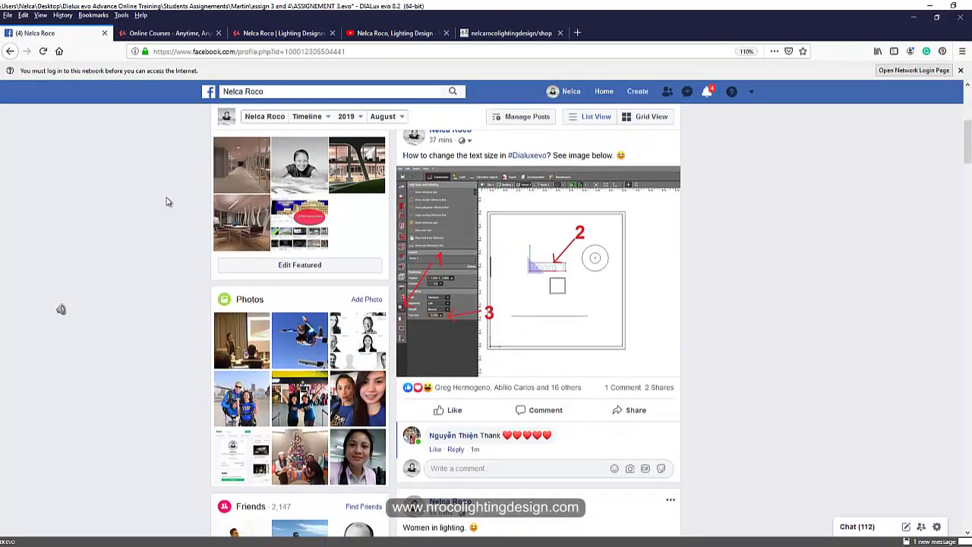
pyautogui.scroll(-3, 168, 202)
pyautogui.scroll(6, 168, 201)
pyautogui.scroll(2, 168, 201)
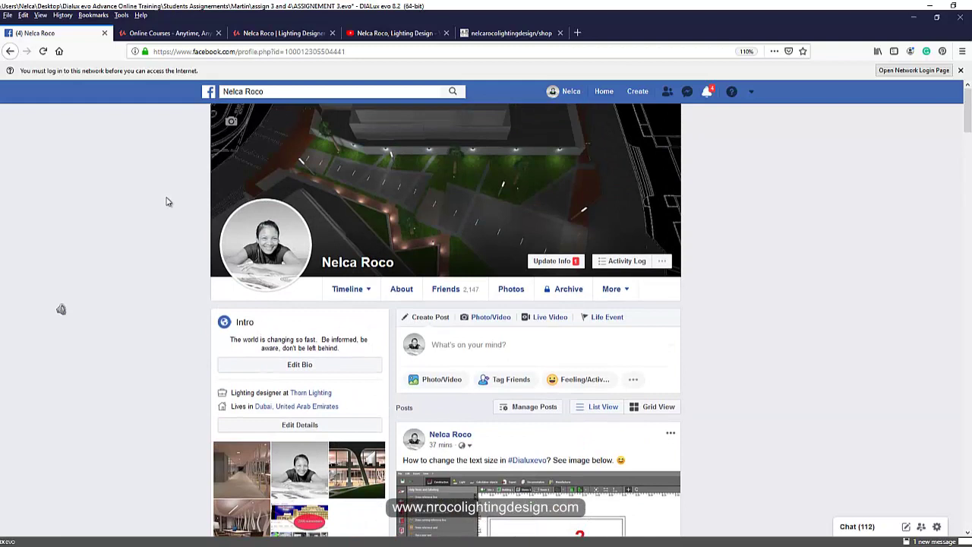
pyautogui.scroll(-1, 167, 201)
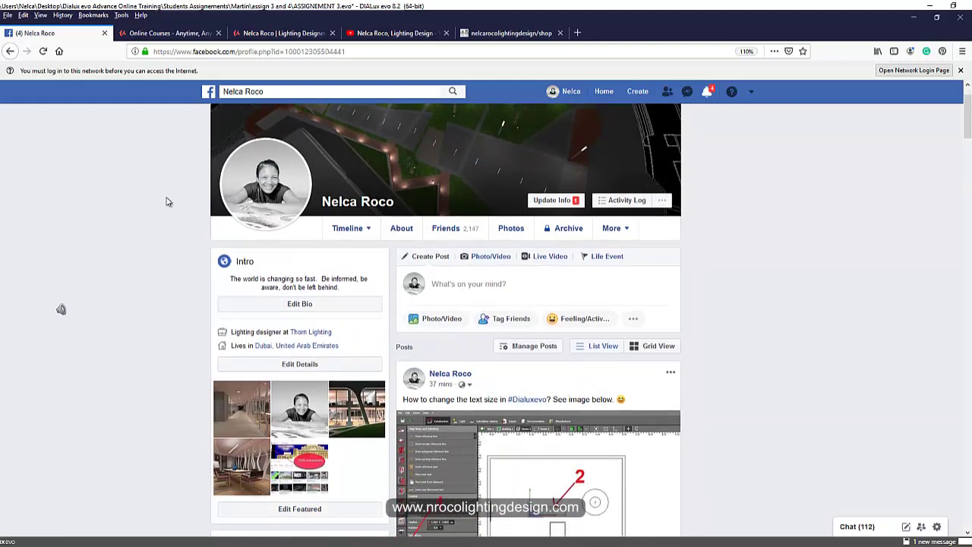
pyautogui.scroll(1, 175, 203)
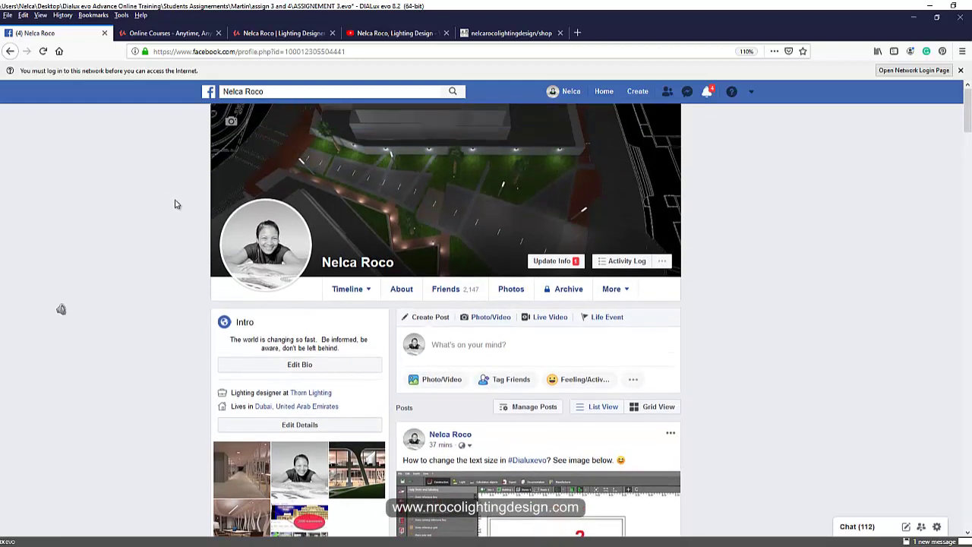